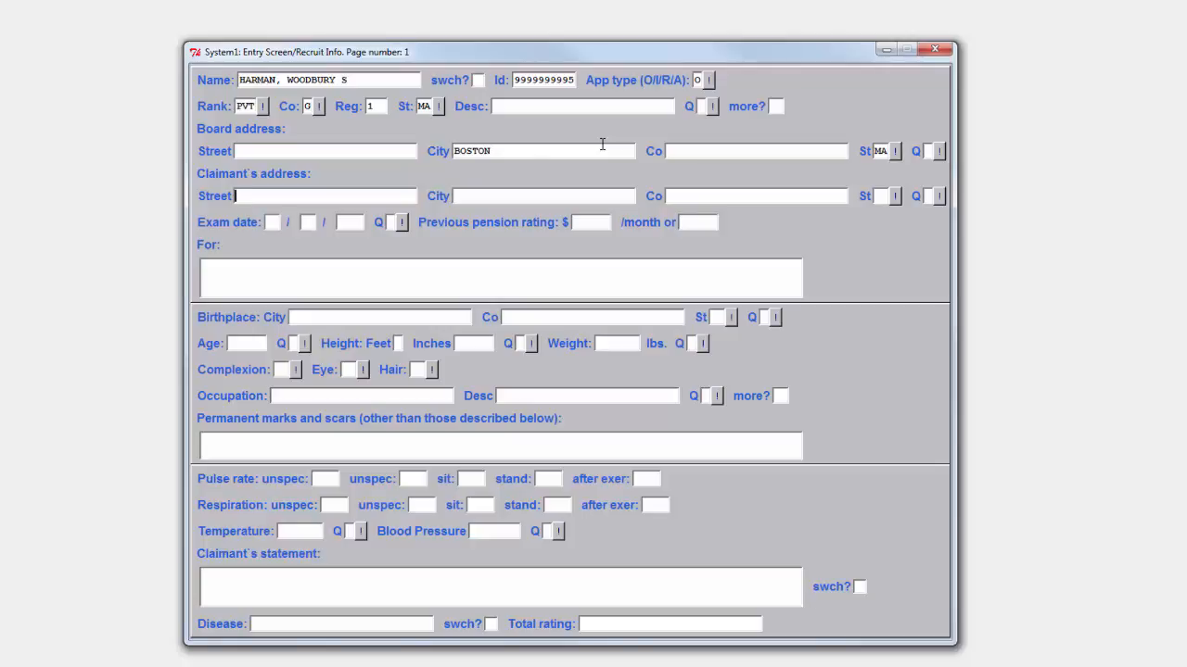
- Enter 03/23/1863 as the exam date for the first certificate, leaving the claimant's address blank
key(Tab)
key(Tab)
key(Tab)
key(Tab)
key(Tab)
text(03)
key(Tab)
text(23)
key(Tab)
text(1863)
key(Tab)
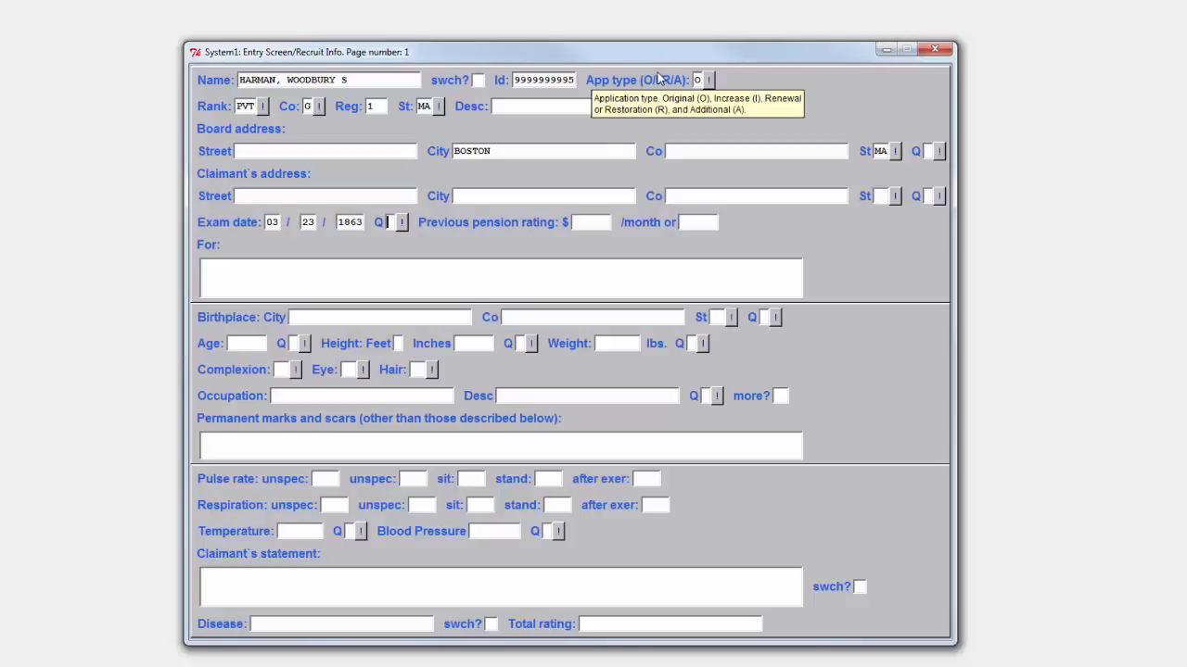
- Enter GSW as both the claimant's statement and the disease
click(383, 76)
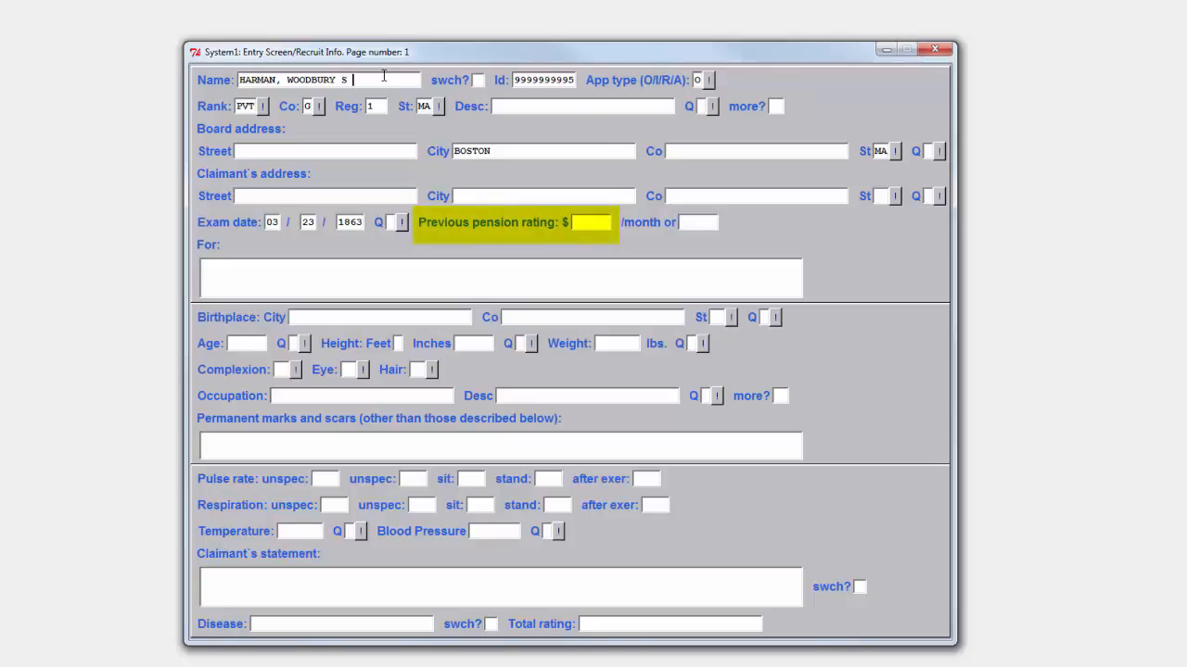
click(498, 149)
key(Tab)
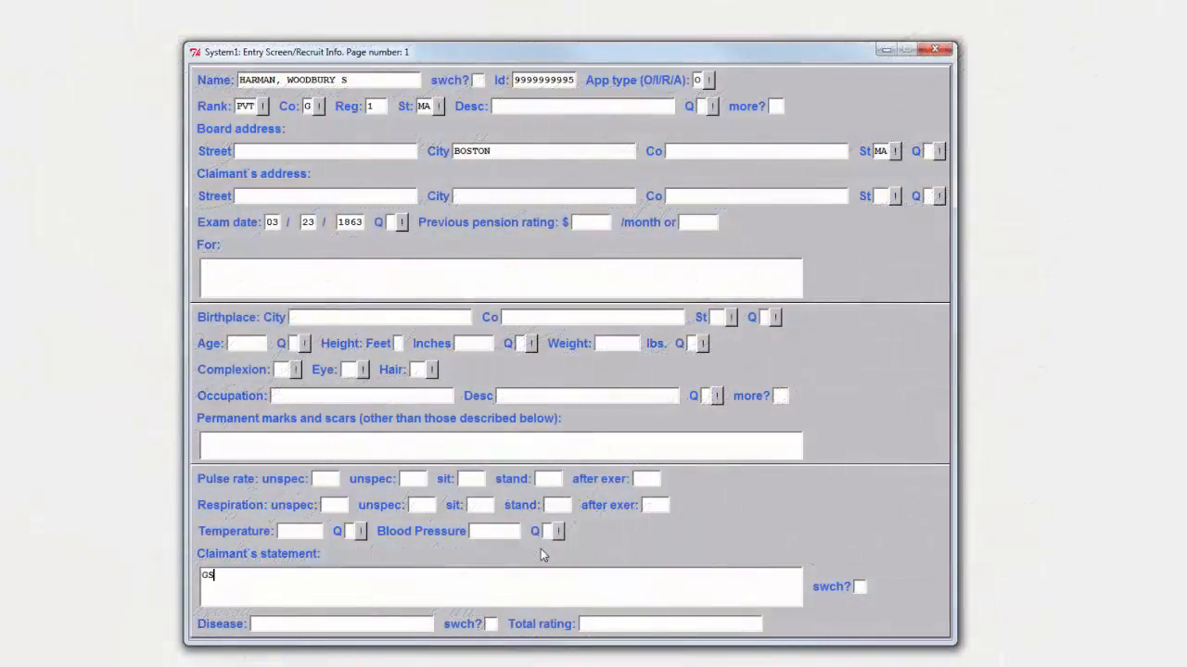
text(W)
key(Tab)
text(GSW)
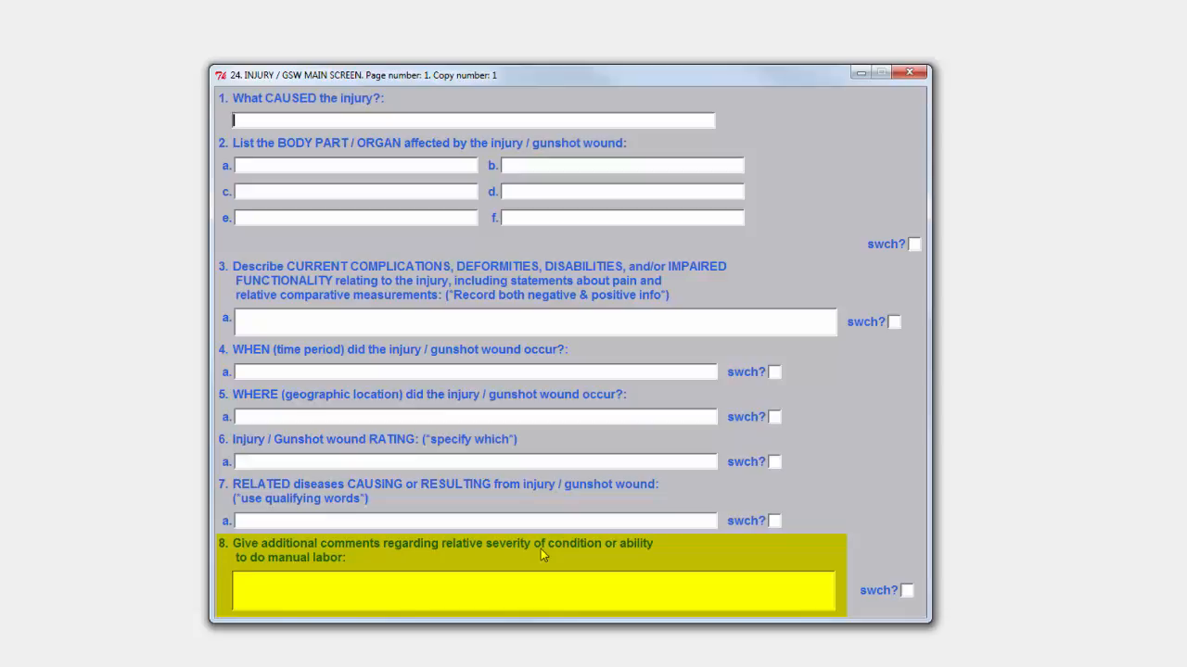
- Record GSW as the cause of the injury and R SHOULDER as the first affected body part
text(GSW)
key(Tab)
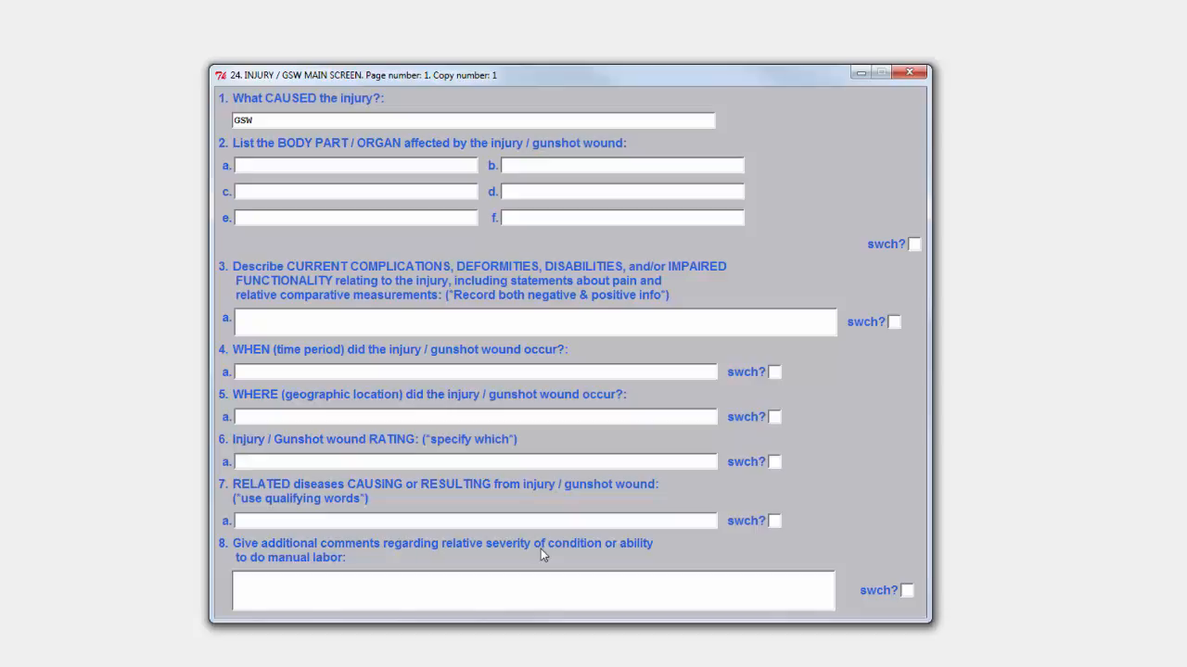
text(R SHOULDER)
- Describe the first current complication in question 3 as "W ON OUTSIDE OF R SHOULDER"
key(Tab)
key(Tab)
key(Tab)
key(Tab)
key(Tab)
key(Tab)
key(Tab)
text(W ON OUTSIDE)
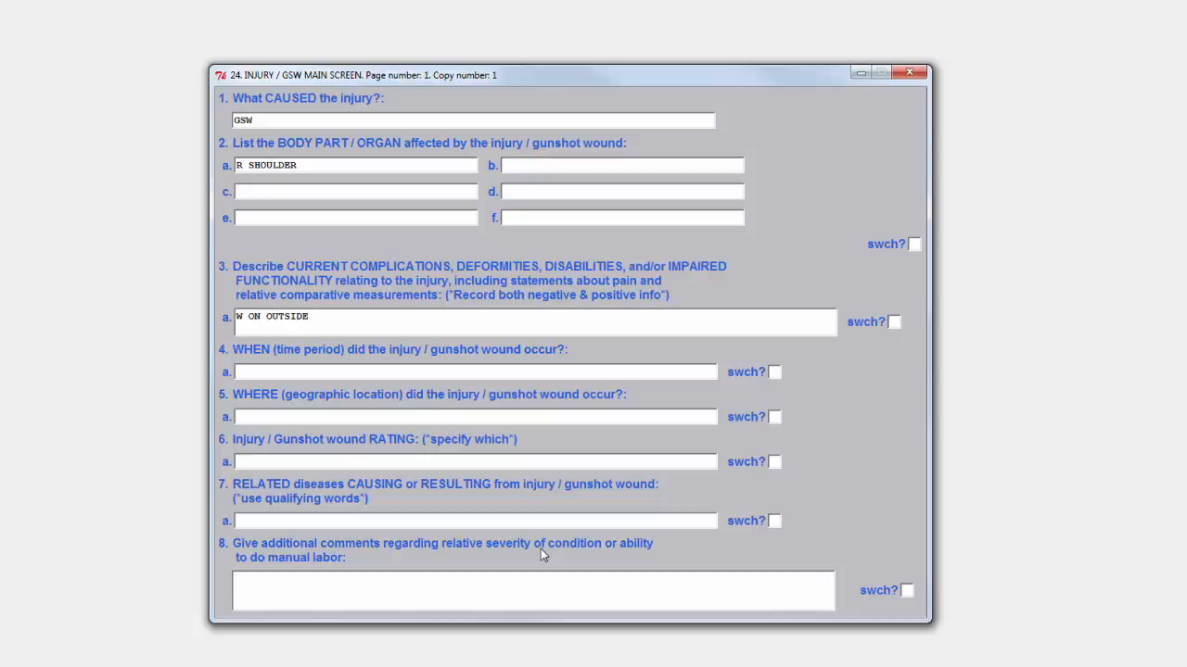
text( OF R SHOULDER)
- Add the extra question 3 answers "POWER OF ARM SOMEWHAT IMPAIRED" and "USEFULNESS OF ARM SOMEWHAT IMPAIRED"
key(Tab)
text(Y)
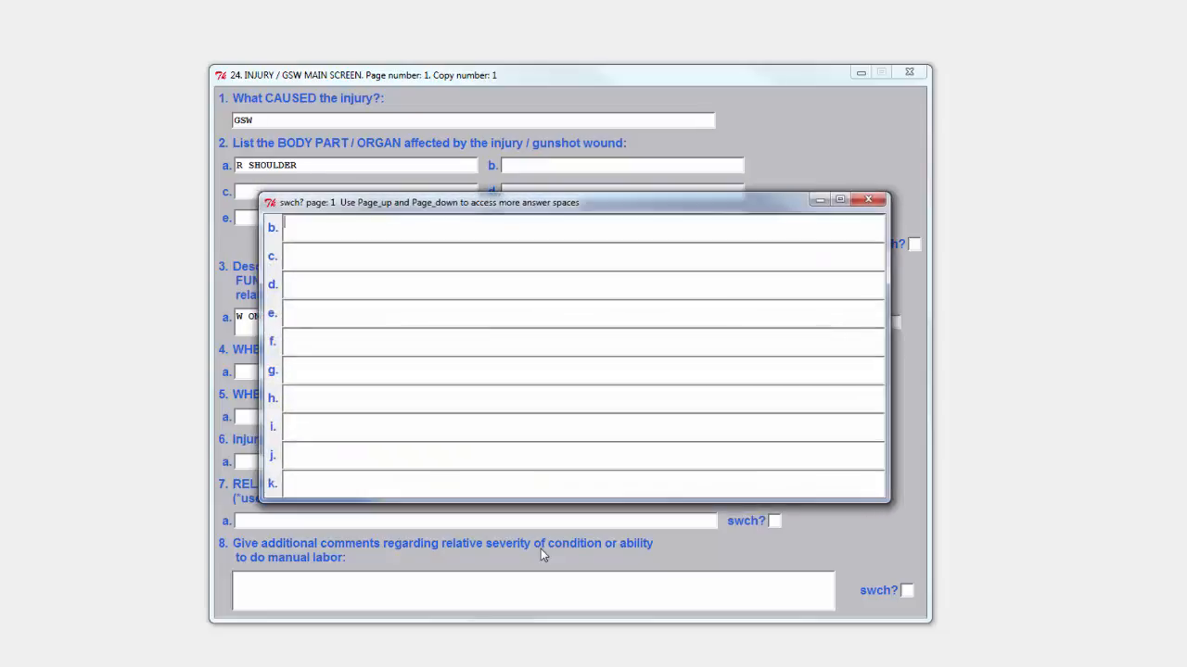
text(POWER OF ARM SOMEWHA)
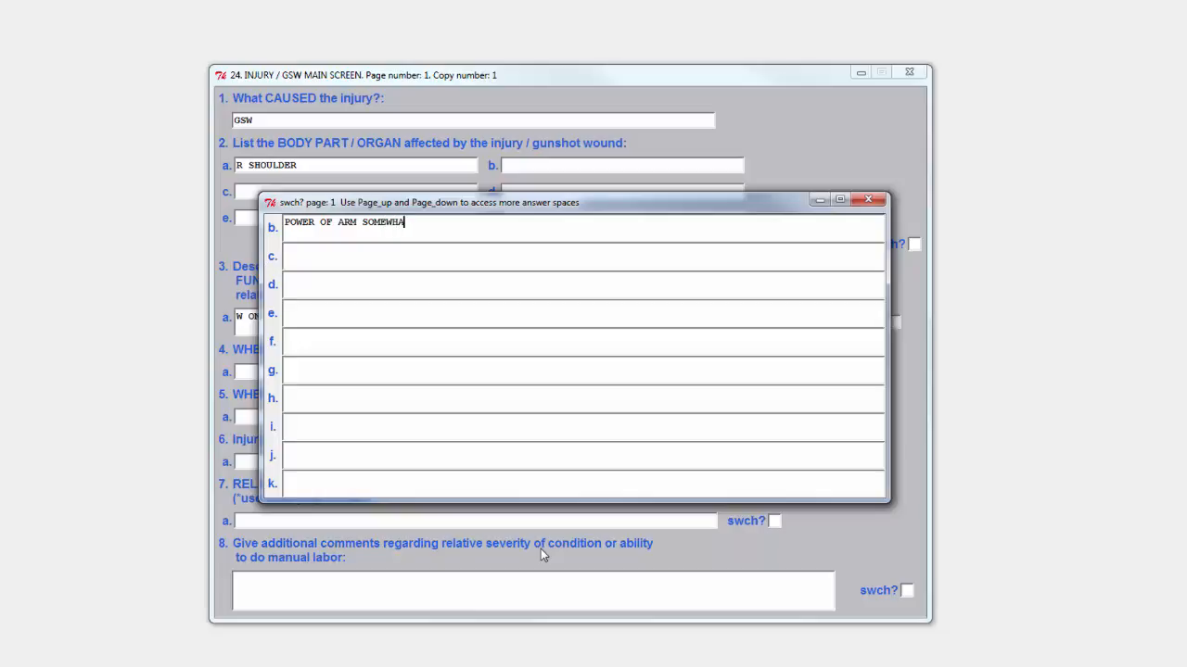
text(T IMPAIRED)
key(Return)
text(USEFULNES)
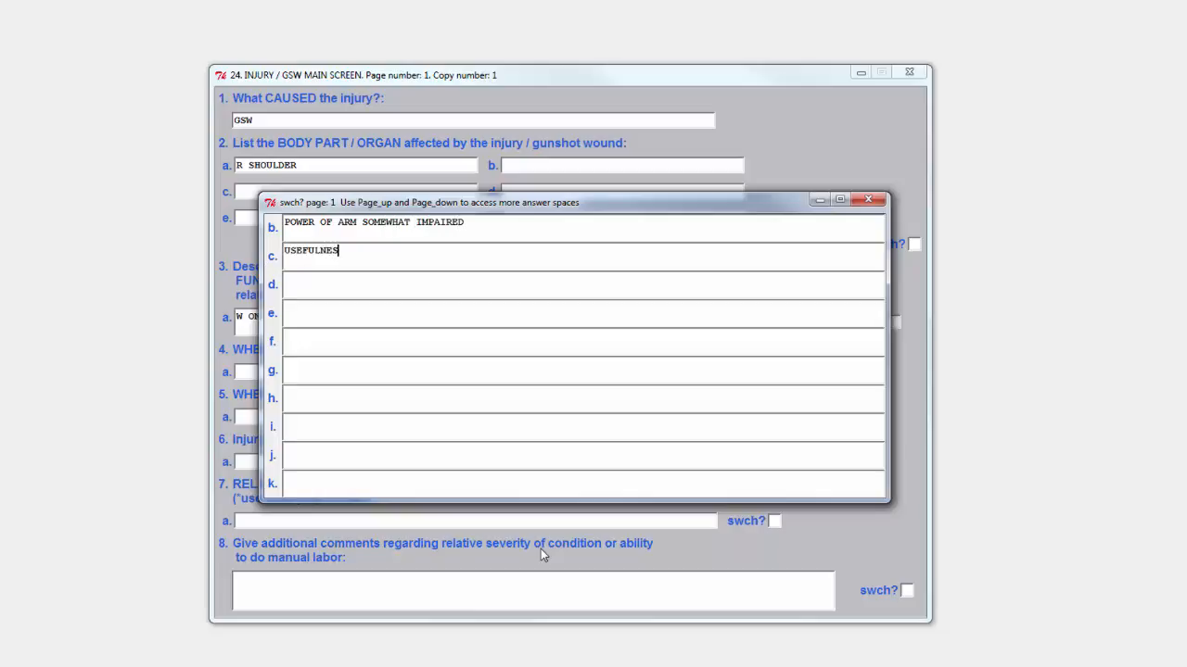
text(S OF ARM SOMEWHAT IMPAI)
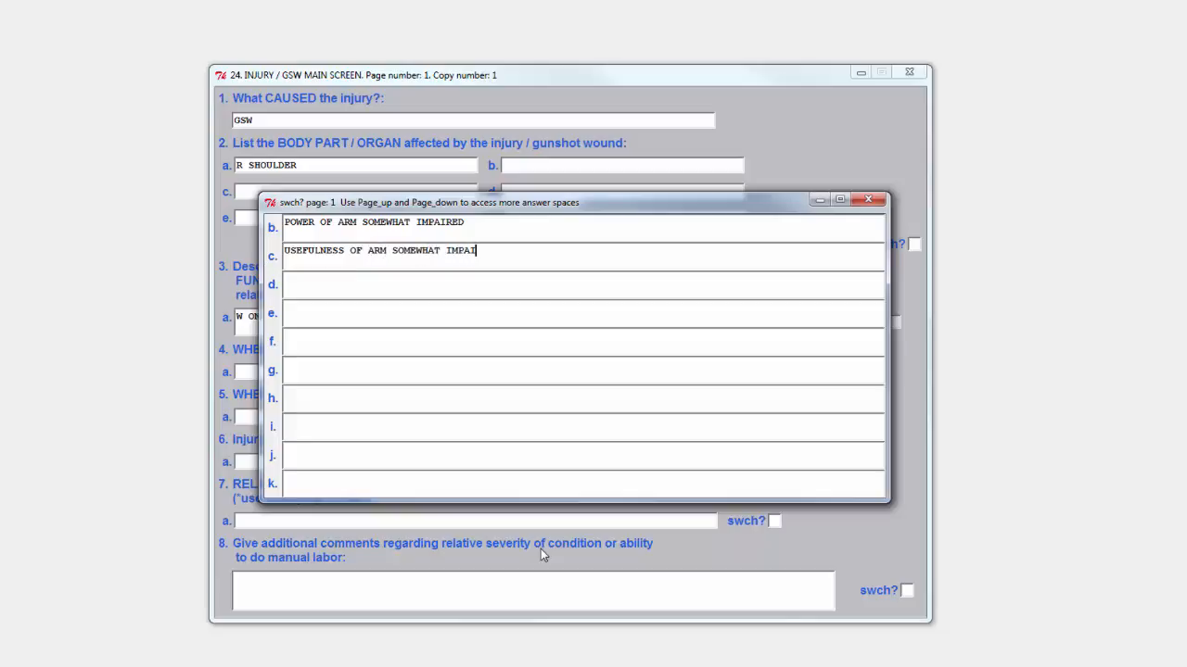
text(RED)
key(Tab)
key(Escape)
- Enter "(0) DISABILITY IS NOT PERMANENT." as the additional comment in question 8
key(Tab)
key(Tab)
key(Tab)
key(Tab)
key(Tab)
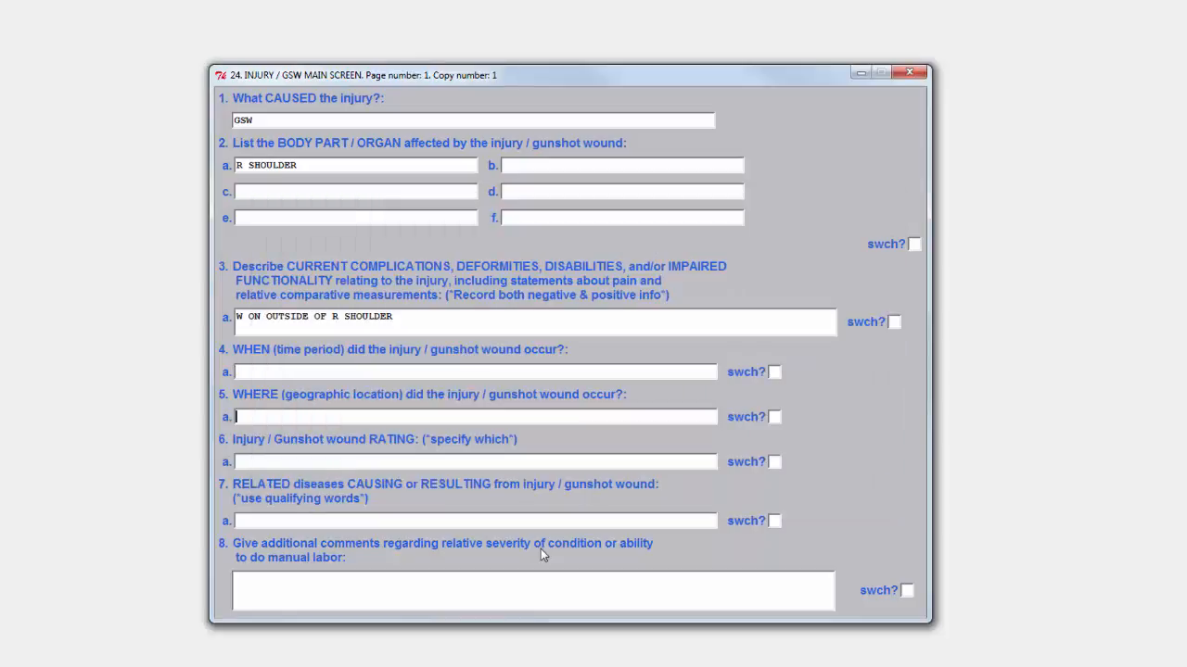
key(Tab)
key(Tab)
text((0) DISABILITY IS NOT PERMANENT.)
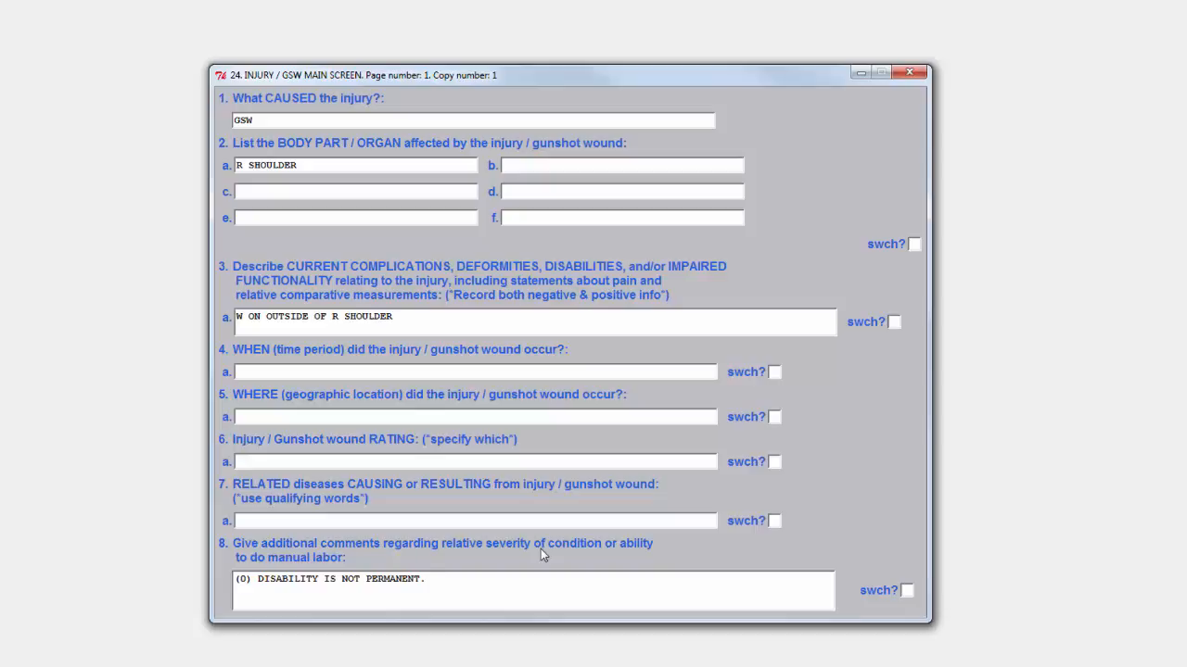
- Record IN SERVICE as when the wound occurred and "3/4 GSW R SHOULDER" as its rating, and return to the entry screen
key(shift+Tab)
key(shift+Tab)
key(shift+Tab)
text(IN SERVICE)
key(Tab)
key(Tab)
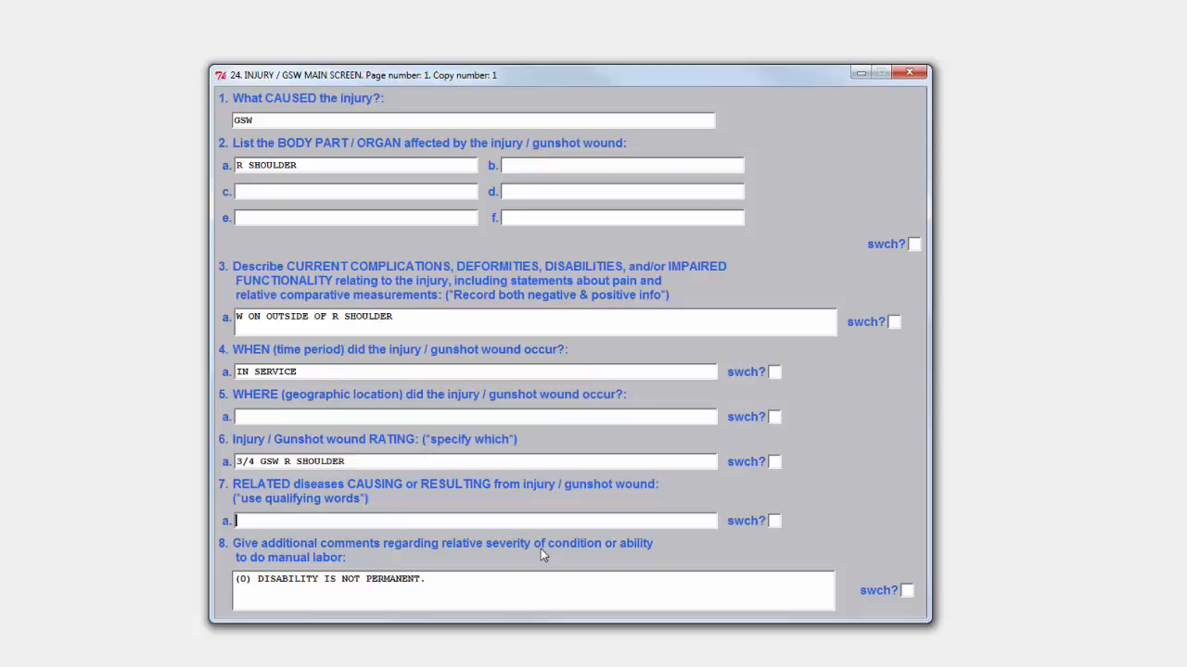
key(Escape)
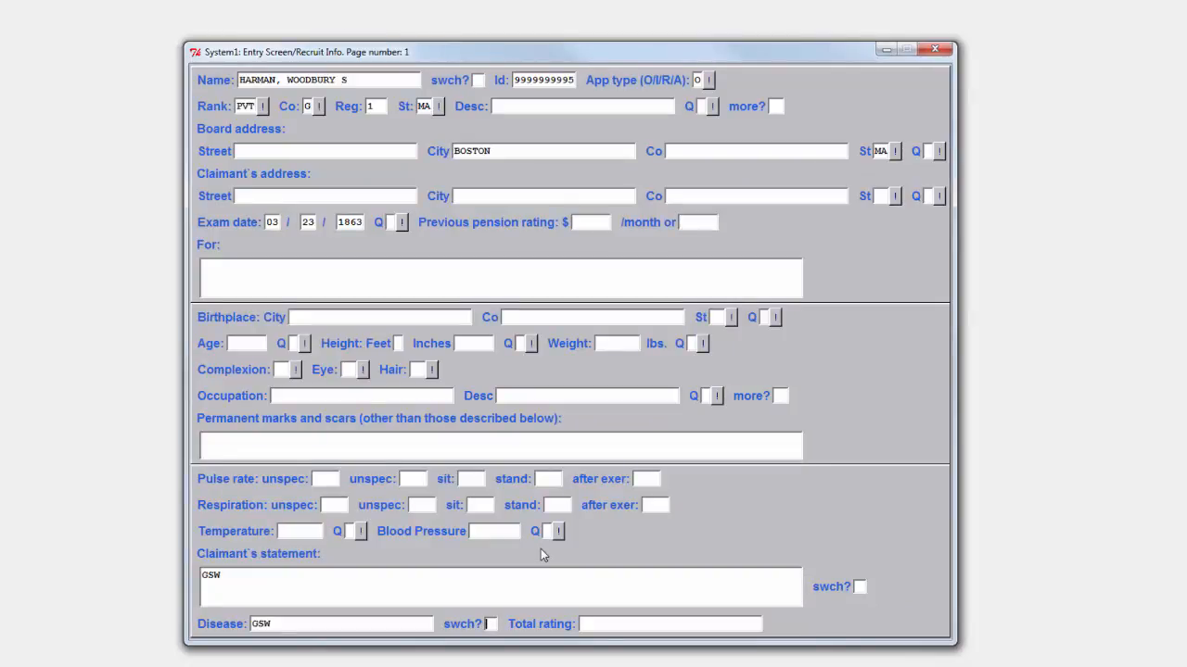
- Add GA as the second disease and answer Y to whether the claimant's ability to do manual labor is impaired
key(Return)
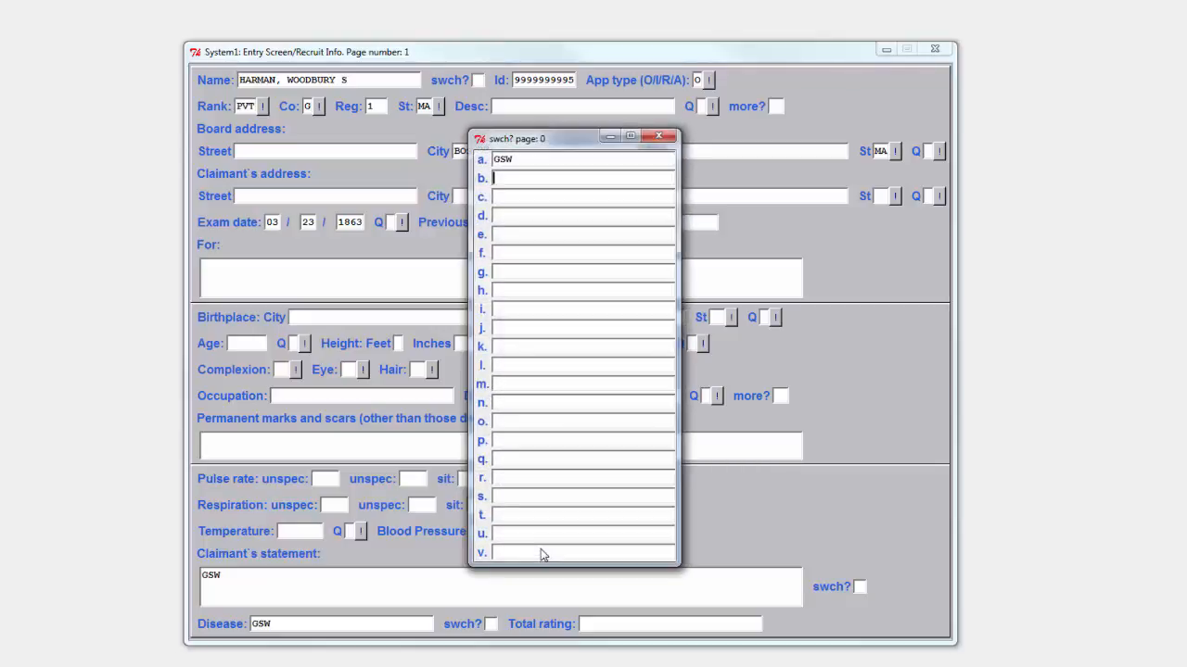
text(GA)
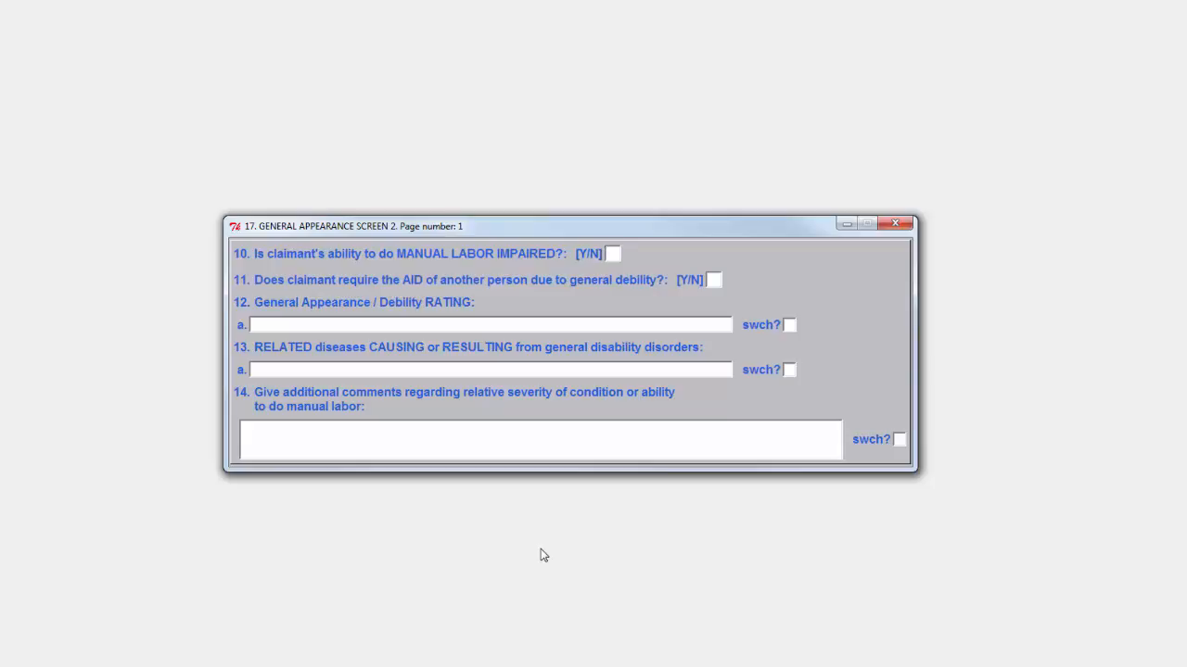
text(Y)
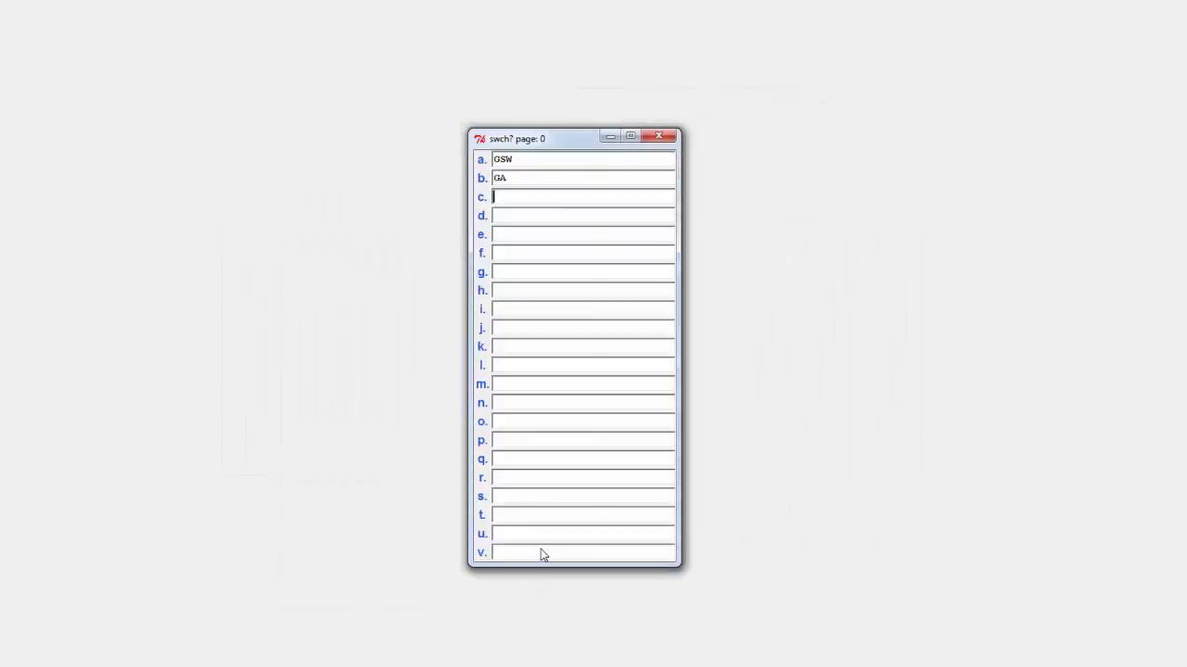
- Reopen the GSW screen and append "3/4 INCAPACITATED FOR OBTAINING SUBSISTENCE BY MANUAL LABOR." to the question 8 comment
key(shift+Tab)
key(shift+Tab)
key(Return)
key(shift+Tab)
key(shift+Tab)
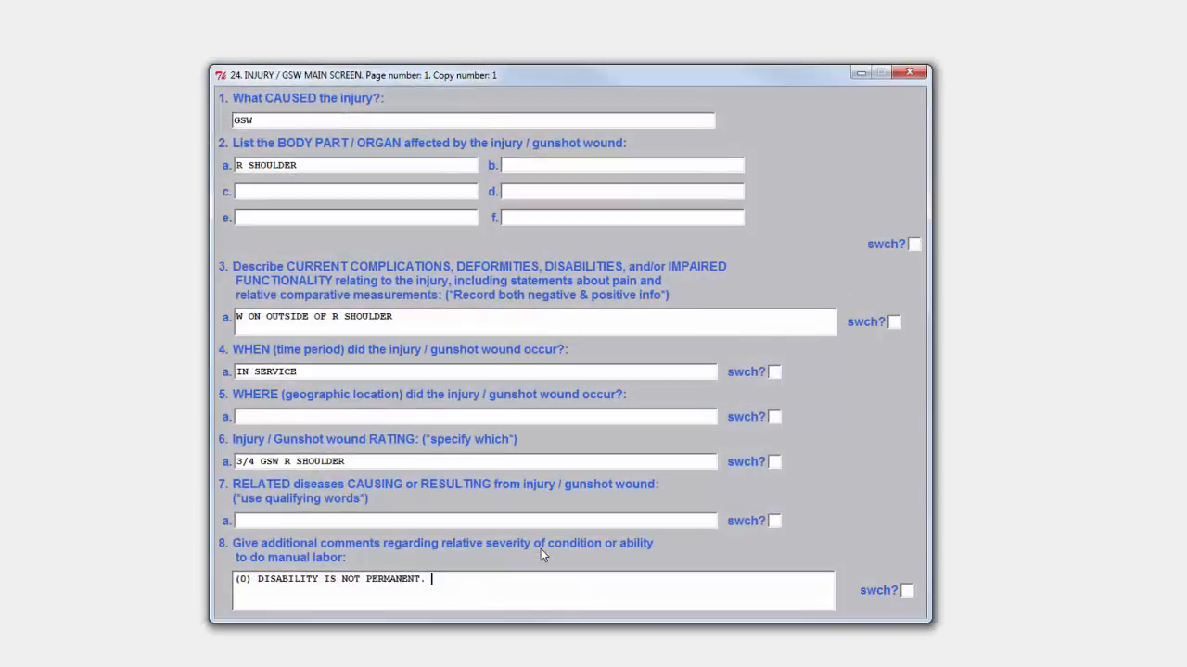
text(3/4 INCAPACITATED)
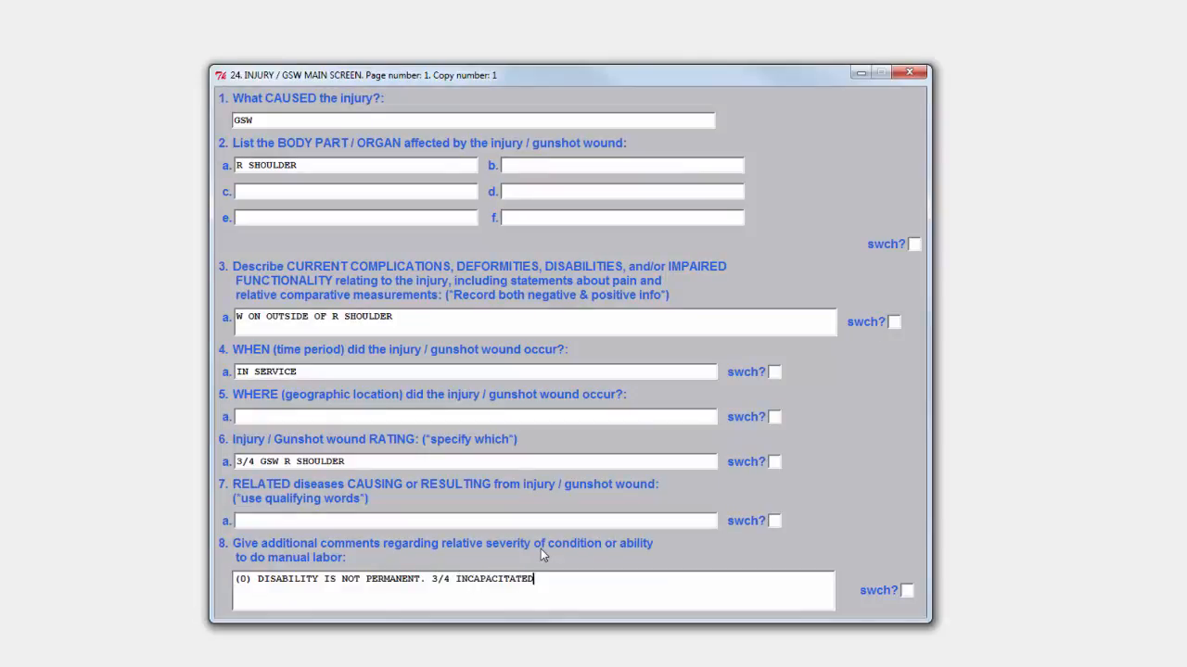
text( FOR OBTAINING SUBSISTENCE BY MANUAL LABOR.)
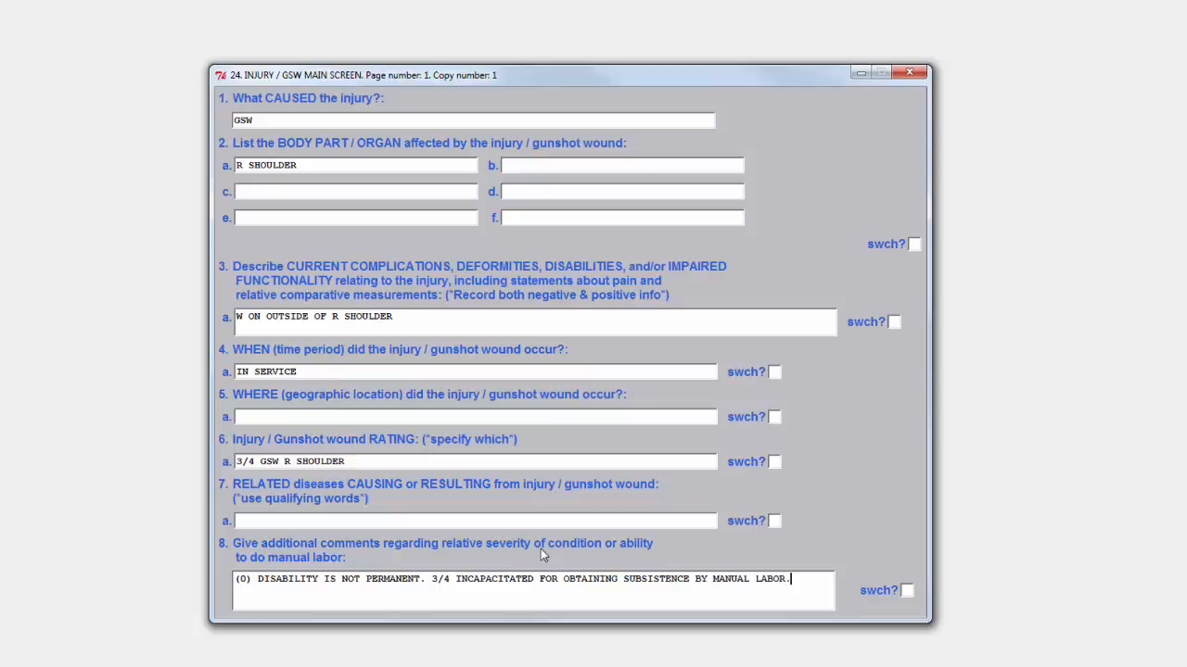
key(Escape)
key(Escape)
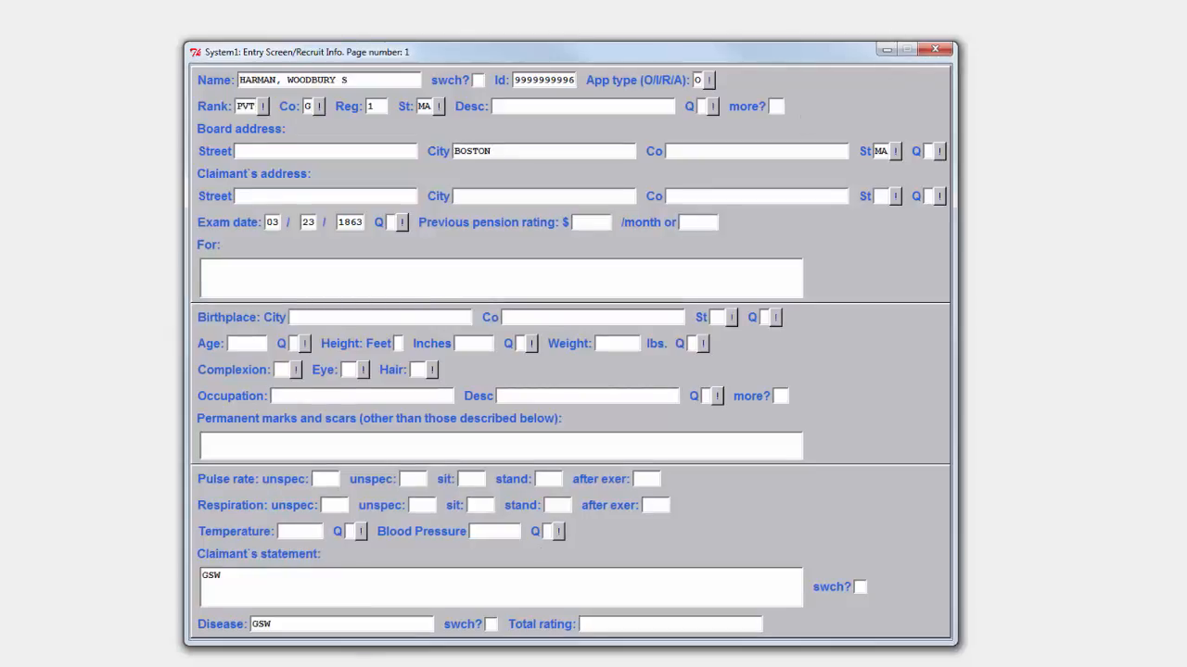
- Enter the claimant's name on entry page 2 for the second certificate and set the application type to I
click(514, 194)
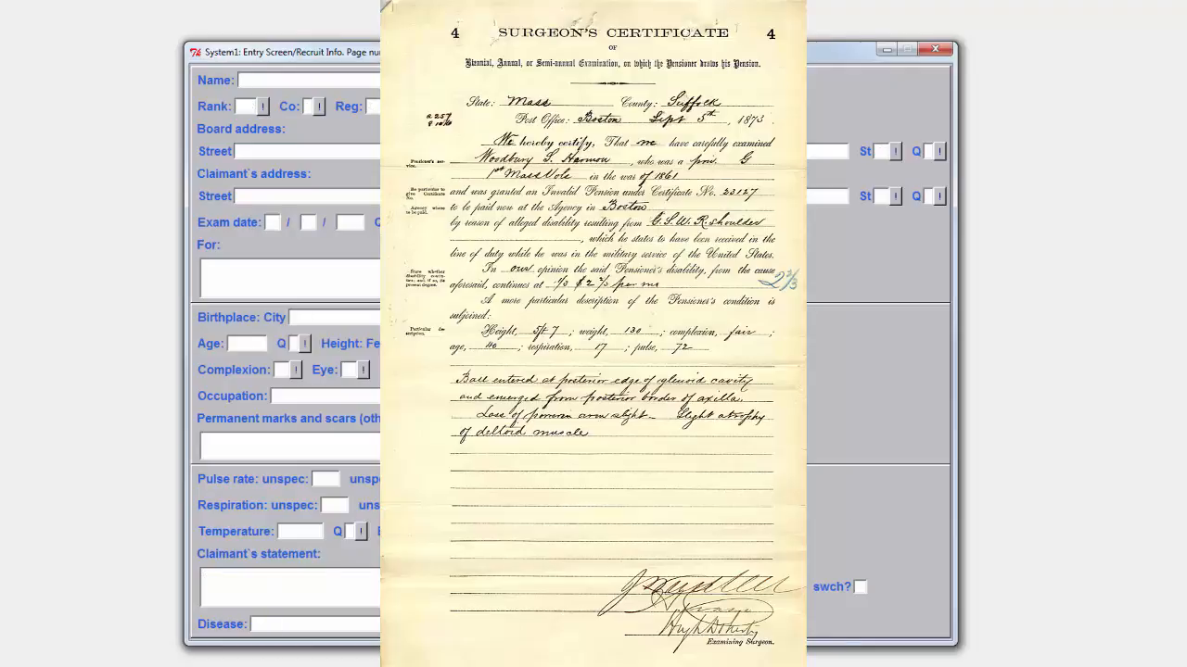
text(HARMON, WOODBURY S)
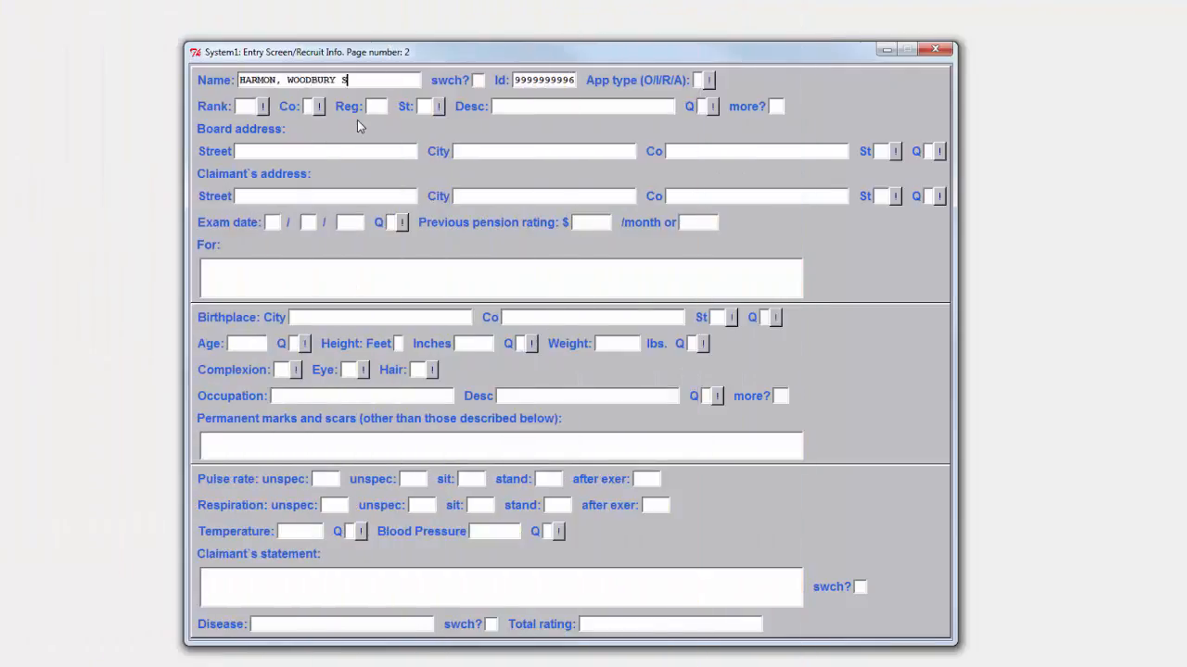
key(Tab)
key(Tab)
key(Tab)
- Fill in the service details with rank PVT, company G, regiment 1 and state MA
text(PVT)
key(Tab)
text(G)
key(Tab)
text(1)
key(Tab)
text(MA)
- Enter the board address as city BOSTON, county SUFFOLK and state MA
key(Tab)
key(Tab)
key(Tab)
key(Tab)
key(Tab)
text(BOSTON)
key(Tab)
text(SUF)
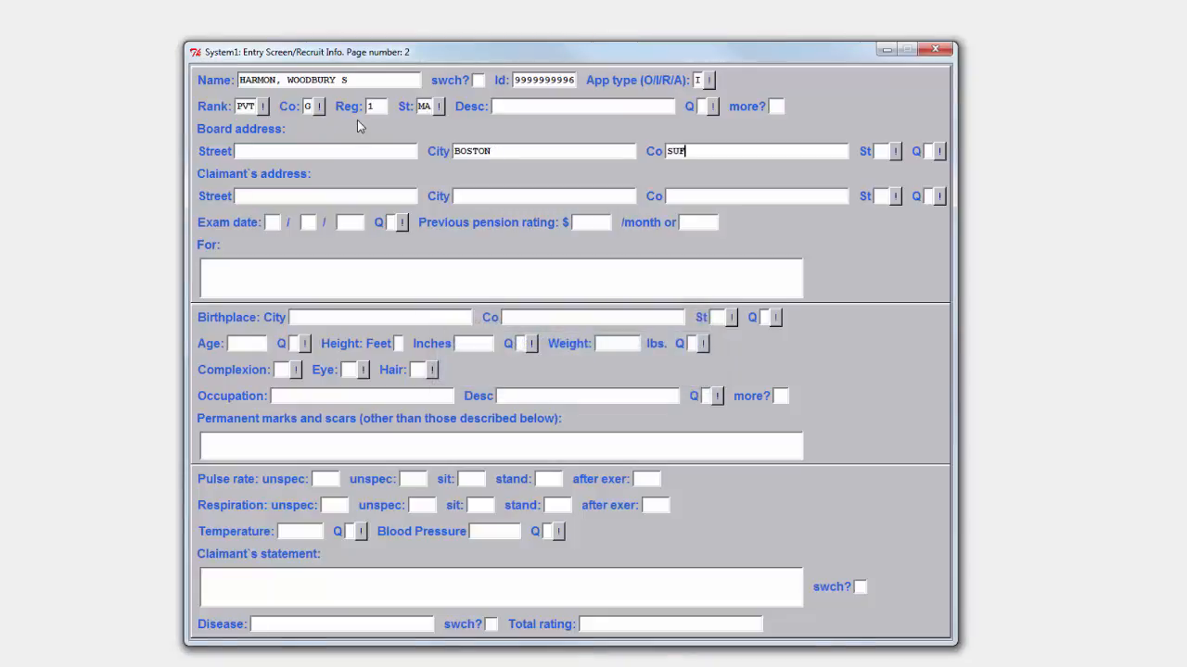
text(FOLK)
key(Tab)
text(MA)
- Enter 09/05/1873 as the exam date for the second certificate
key(Tab)
key(Tab)
key(Tab)
key(Tab)
key(Tab)
key(Tab)
key(Tab)
text(09 / )
text(05 / )
text(1873)
- Record the previous pension rating as $2.67 per month or 1/3, for GSW R SHOULDER
key(Tab)
text(2.67)
key(Tab)
text(13)
key(BackSpace)
text(/3)
text(GSW R SHOULD)
text(ER)
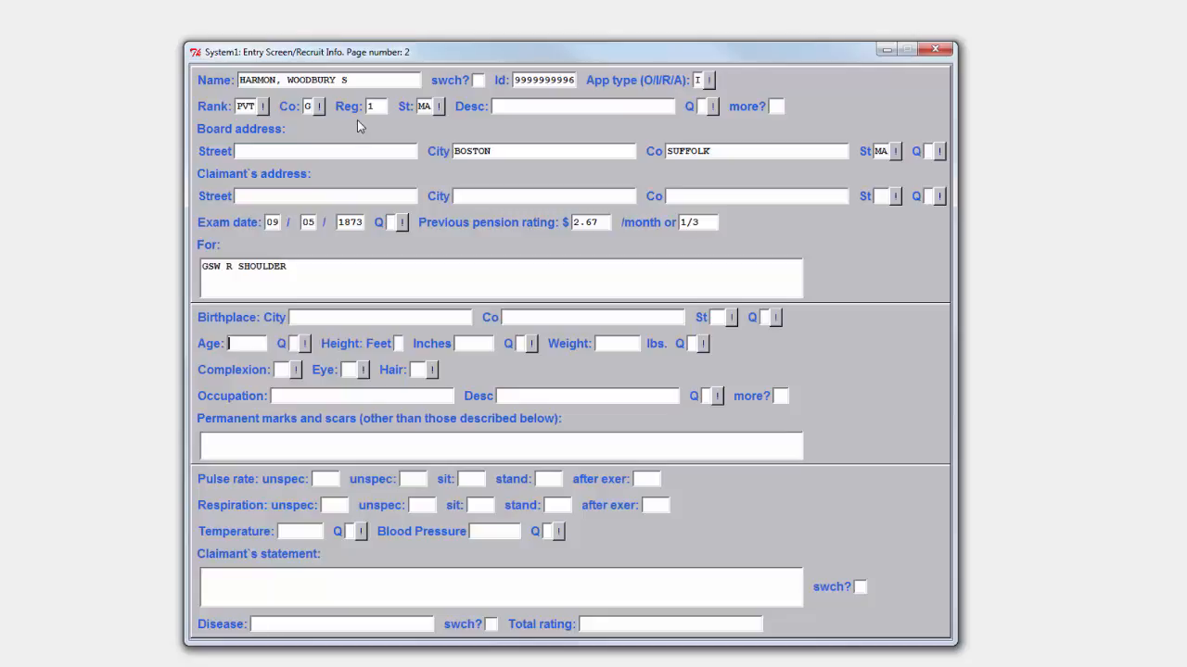
- Enter the claimant's age 40, height 5 feet 7 inches, weight 130 lbs. and complexion FA
text(40)
key(Tab)
text(57)
key(Tab)
key(Tab)
text(130)
key(Tab)
text(FA)
- Enter an unspecified pulse rate of 72 and an unspecified respiration rate of 17
key(Tab)
key(Tab)
key(Tab)
key(Tab)
text(72)
key(Tab)
key(Tab)
key(Tab)
key(Tab)
key(Tab)
text(17)
- Enter "GSW R SHOULDER" as the claimant's statement for the second certificate
key(Tab)
key(Tab)
key(Tab)
key(Tab)
key(Tab)
key(Tab)
text(GSW R SHOULDER)
- Enter GSW as the disease on page 2 and bring up its injury screen
key(Tab)
key(Tab)
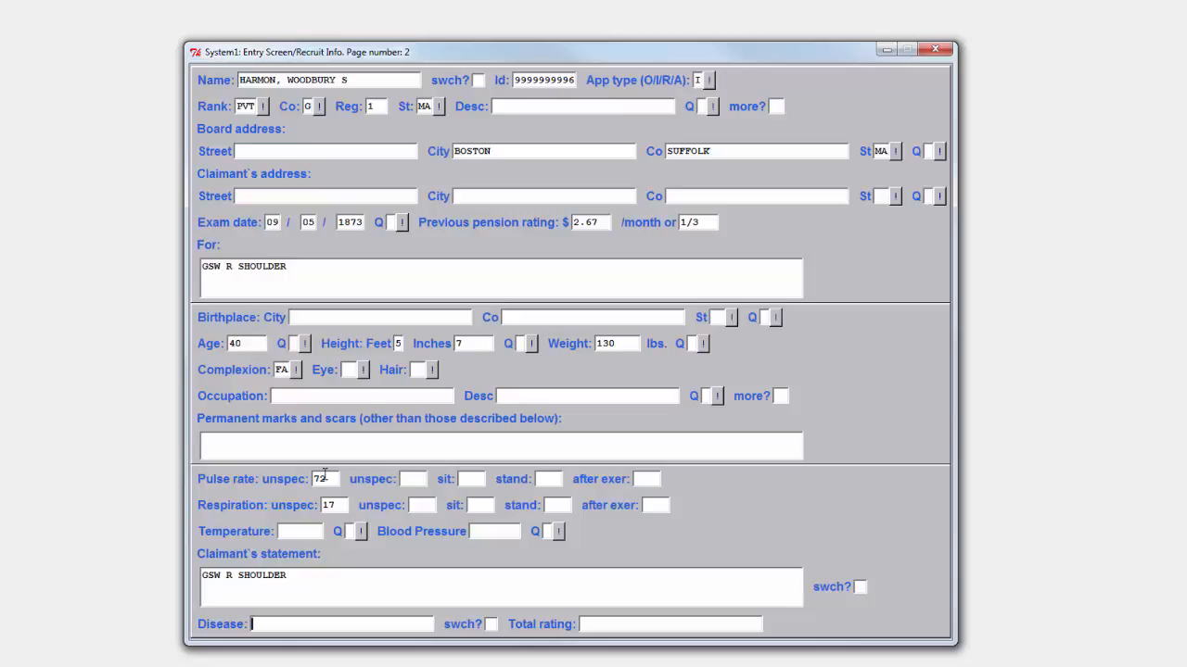
text(GSDW)
key(BackSpace)
key(BackSpace)
text(W)
key(Tab)
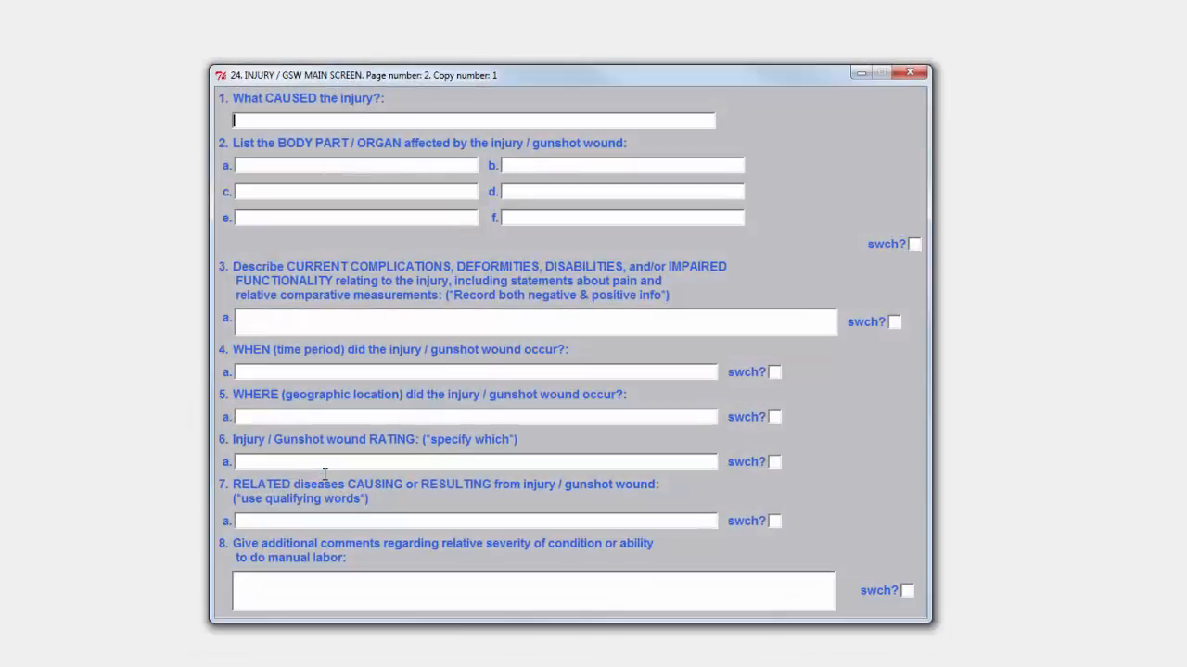
- Record GSW as the injury's cause and R SHOULDER as the affected body part for page 2
text(GSW)
key(Tab)
text(R SHOULDER)
- Describe the first complication in question 3 as "BALL ENTERED AT POSTERIOR EDGE OF GLENOID CAVITY"
key(Tab)
key(Tab)
key(Tab)
key(Tab)
key(Tab)
key(Tab)
key(Tab)
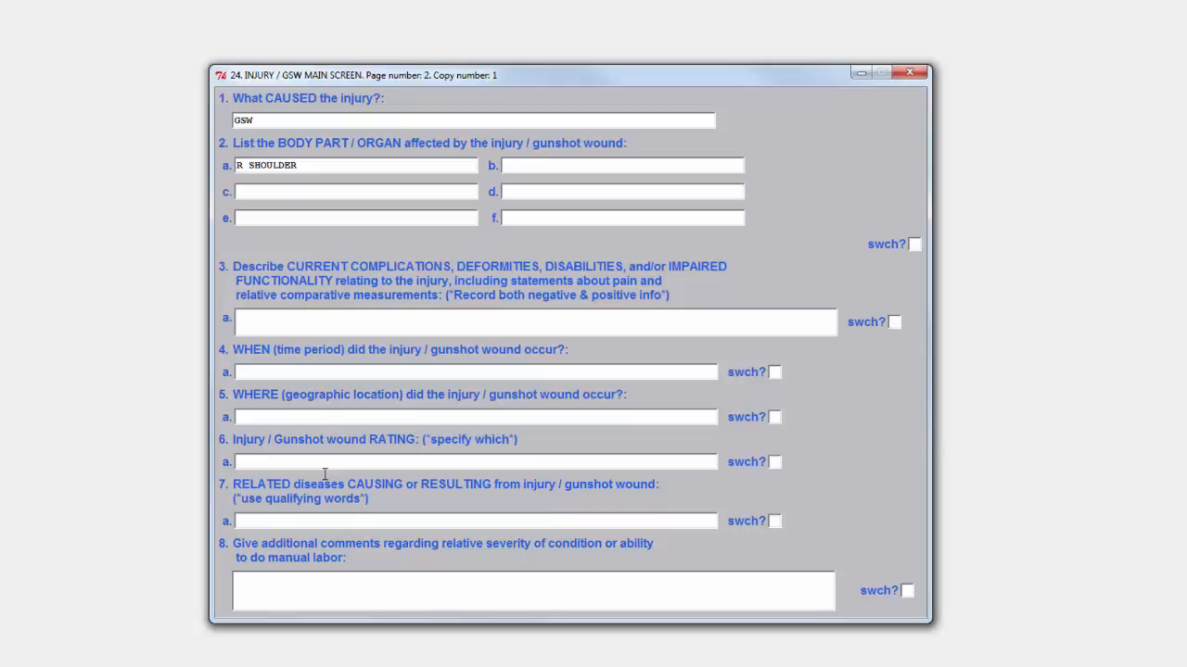
text(BALL ENTERED AT POSTERI)
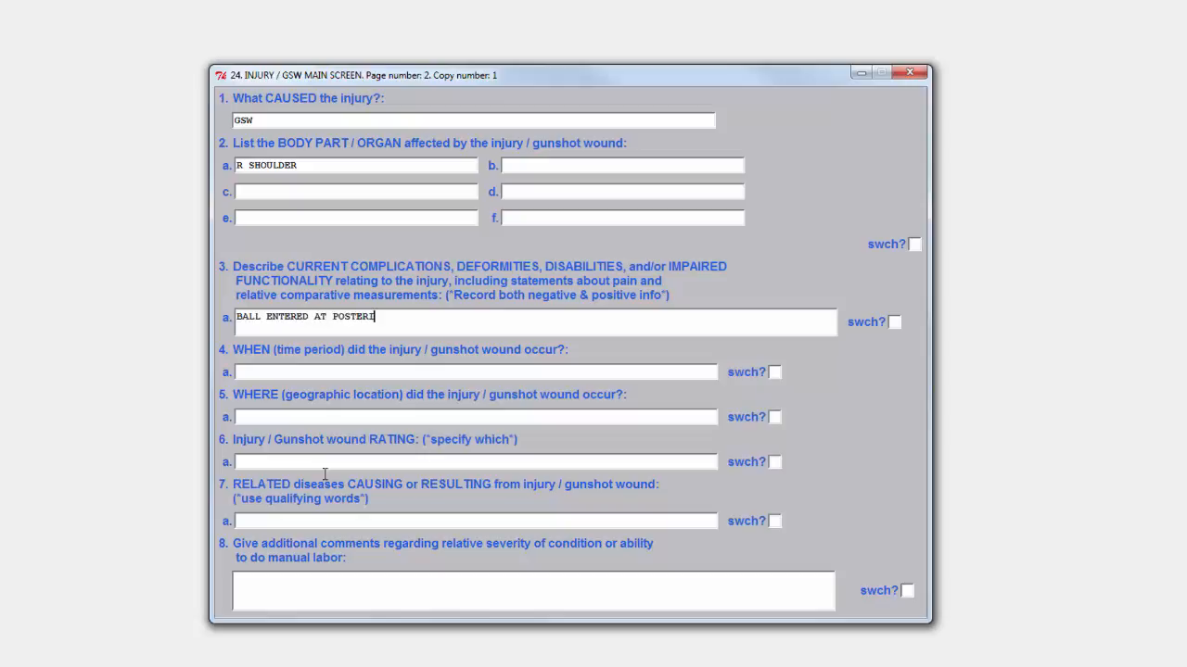
text(OR EDGE OF GLENOID CAVITY)
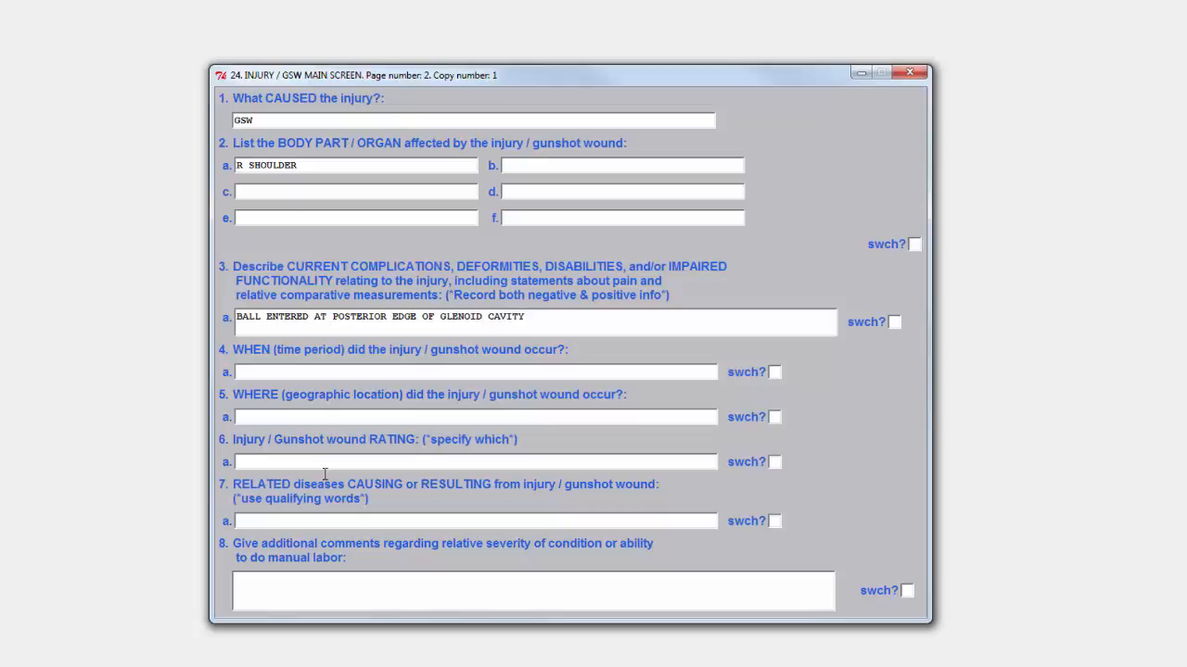
- Change the cause of the injury on page 2 to BALL
key(shift+Tab)
key(shift+Tab)
key(shift+Tab)
key(shift+Tab)
key(shift+Tab)
key(shift+Tab)
text(BALL)
- Add "BALL EMERGED FROM POSTERIOR BORDER OF AXILLA" as answer b of question 3's complications
key(Tab)
key(Tab)
key(Tab)
key(Tab)
key(Tab)
key(Tab)
key(space)
text(BALL EMERGED)
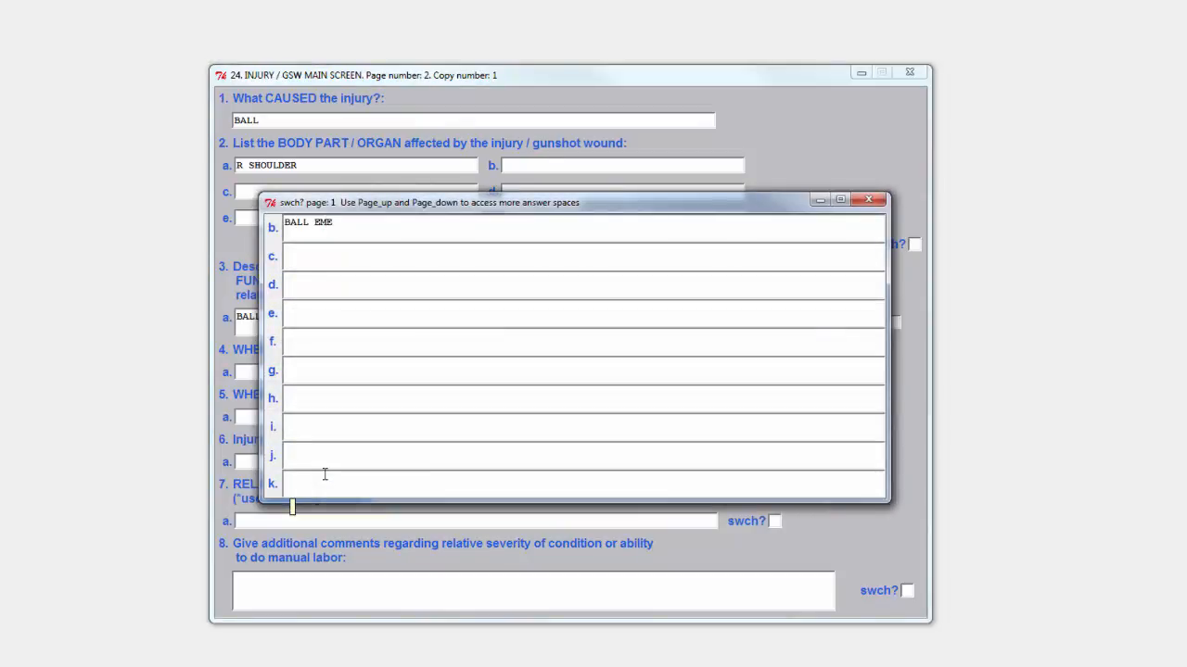
text(POSTERIOR BOR)
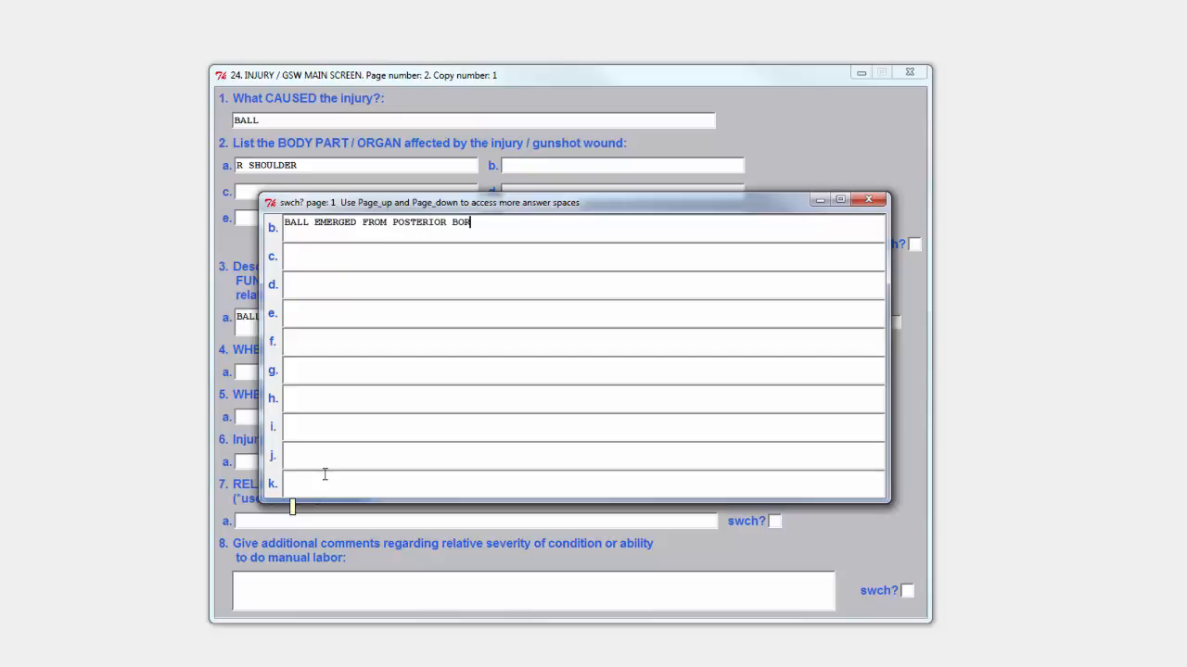
text(DER OF AXILLA)
- Add "LOSS OF POWER IN ARM SLIGHT" and "SLIGHT ATROPHY OF DELTOID MUSCLE" as complications c and d, and close the additional answers
key(Return)
text(LOSS OF POWER IN ARM SLIGHT)
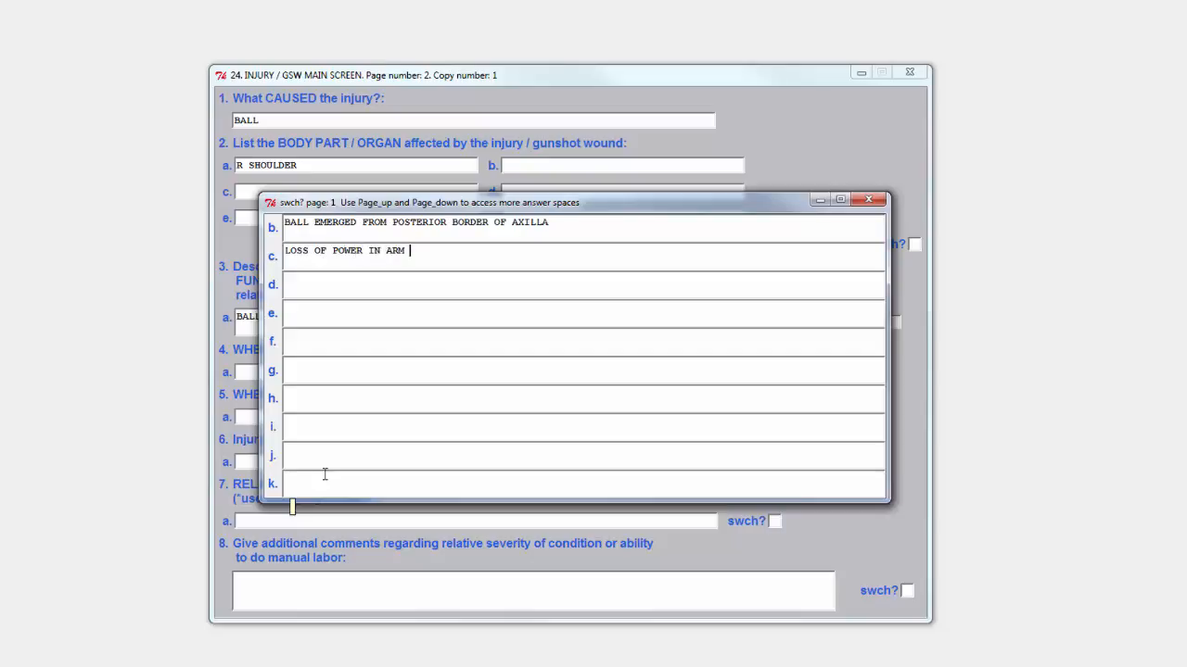
key(Return)
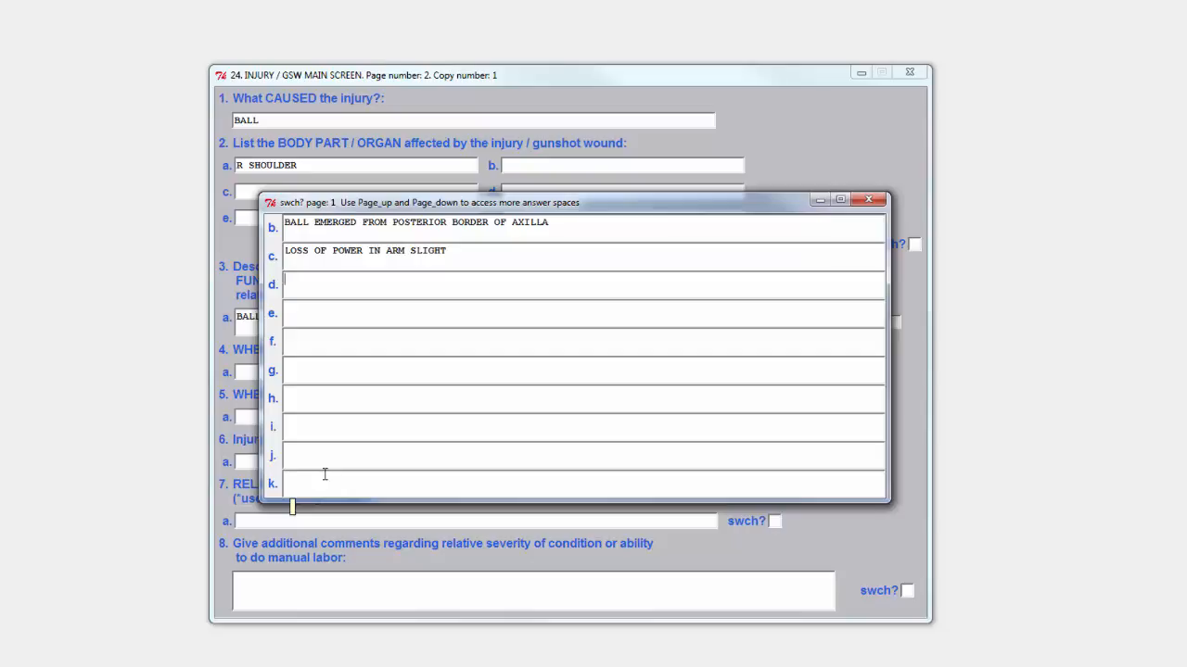
text(SLIGHT ATROHY OF DELTOID MUSCLE)
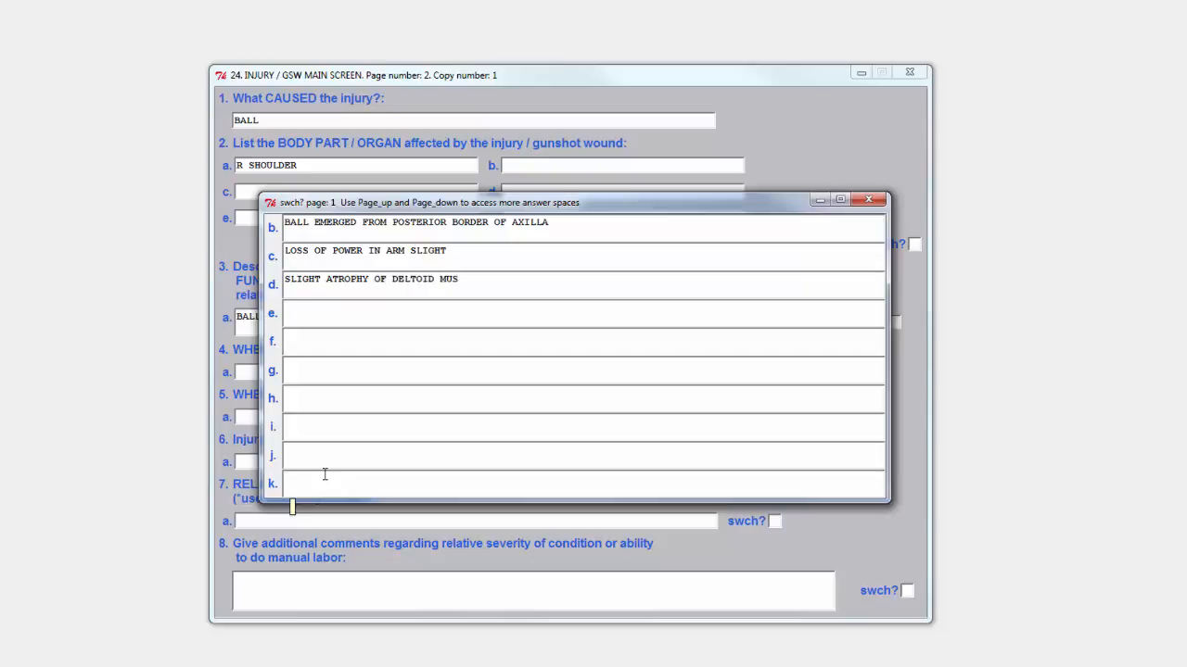
key(Escape)
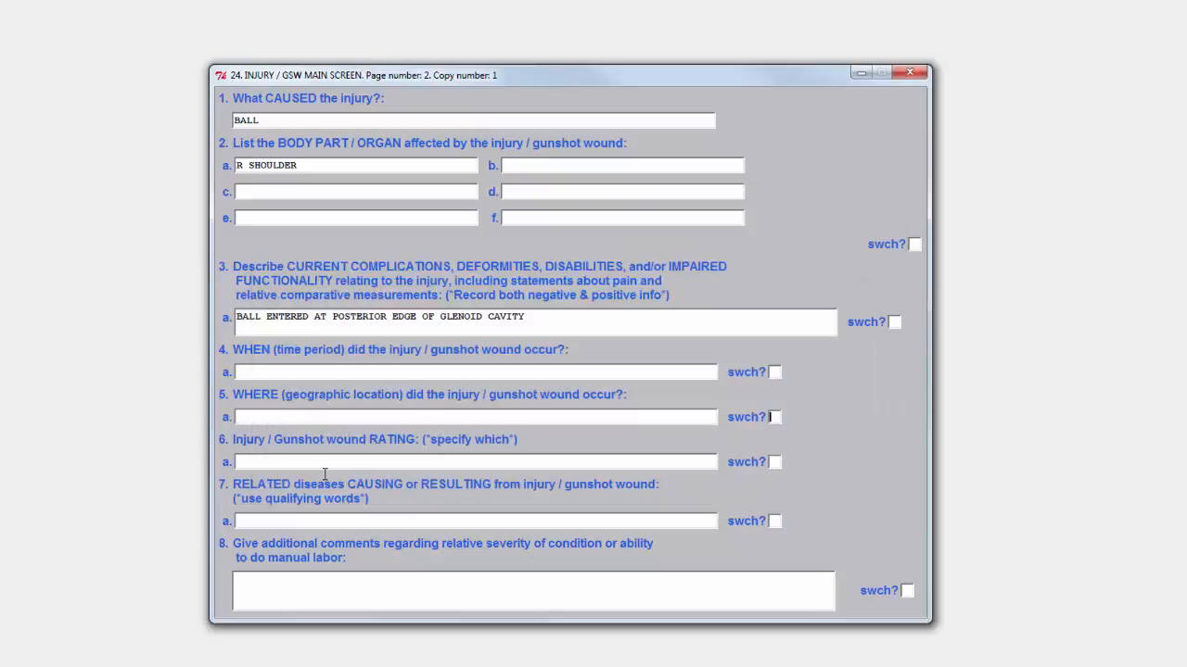
- Record the wound ratings "1/3 GSW R SHOULDER" and "$2.67 GSW R SHOULDER" in question 6
text(1/)
text(3 GSW R SHOULDER2.67)
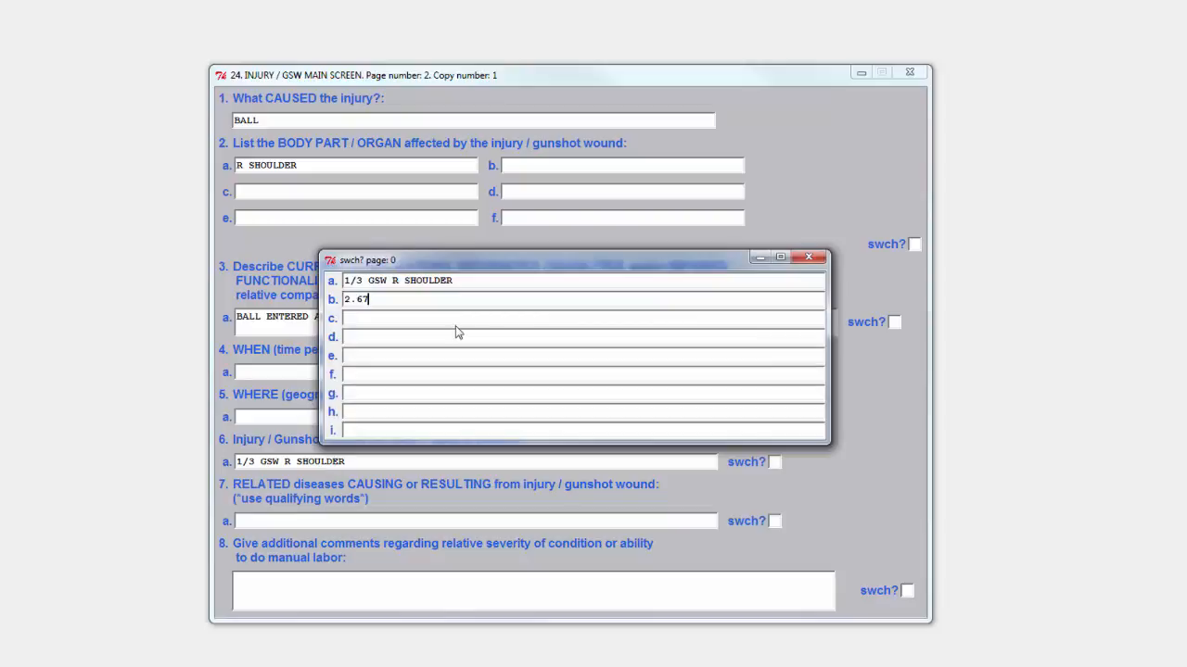
text( GSW R SHOULDER)
key(Home)
text($)
key(Tab)
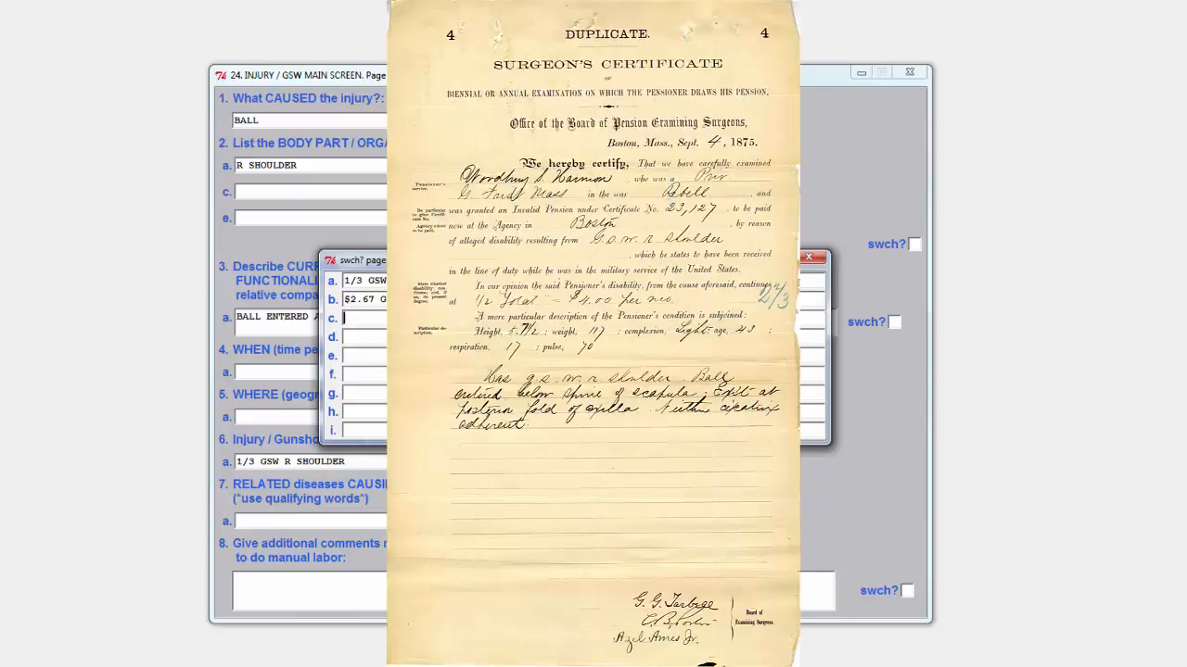
- Start entry page 3 for the third certificate with the pensioner's name and application type I
key(ctrl+s)
text(HARMON, WOODBURY S)
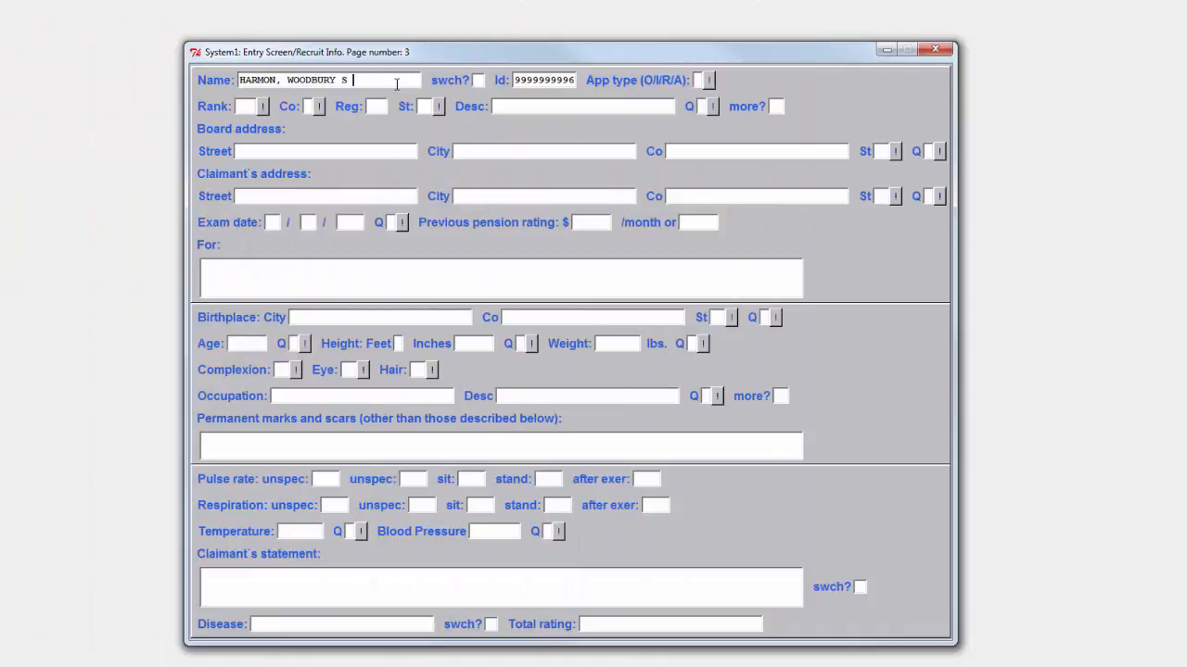
key(Tab)
key(Tab)
text(I)
- Enter the recruit's rank PVT, company G, regiment 1 and state MA on page 3
key(Tab)
text(PVT)
key(Tab)
text(G)
key(Tab)
text(1)
key(Tab)
text(MA)
- Fill in the board address with city BOSTON, county SUFFOLK and state MA
key(Tab)
key(Tab)
key(Tab)
key(Tab)
key(Tab)
text(BOSTON)
text(1)
key(Return)
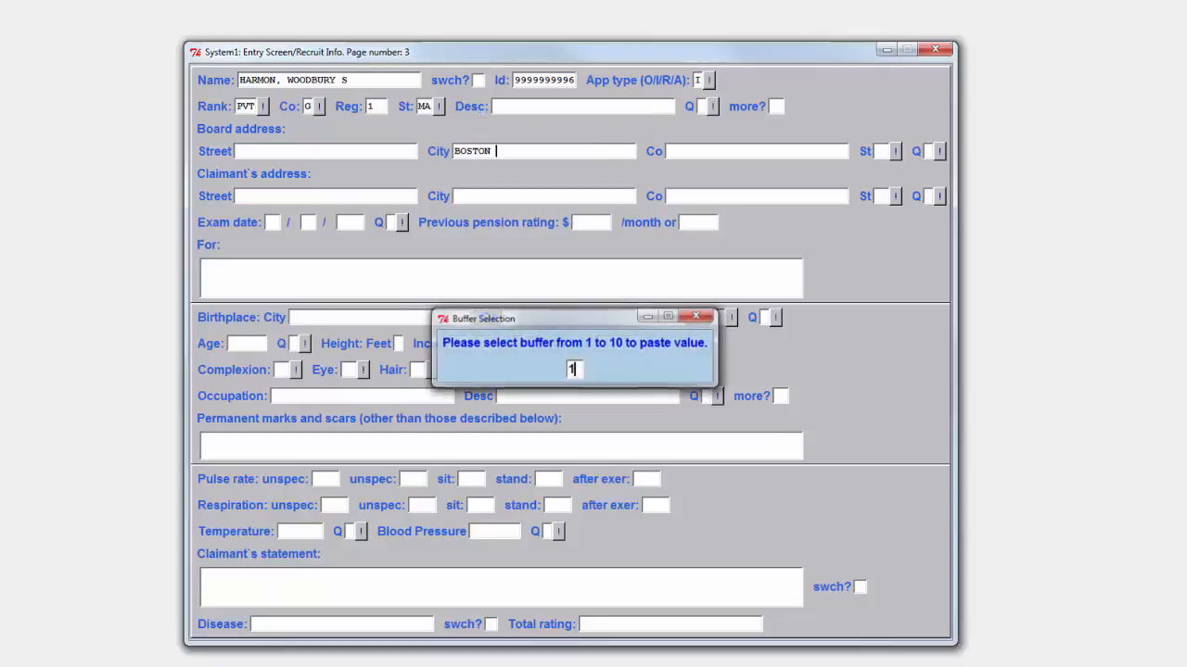
key(Tab)
text(SUFFOL)
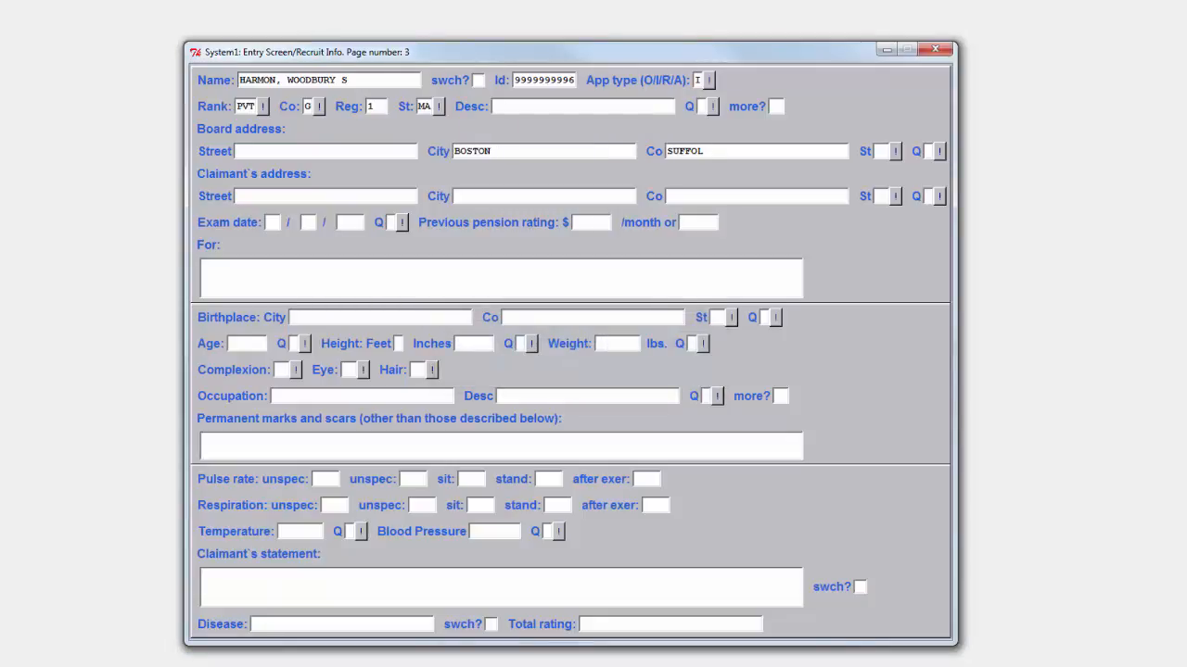
text(MA)
key(Tab)
key(Tab)
- Enter exam date 03/03/1880 and a previous pension rating of $2 per month for GSW R SHOULDER
click(272, 222)
text(03)
key(Tab)
text(03)
key(Tab)
text(1880)
key(Tab)
key(Tab)
text(GSW R SHOULDER)
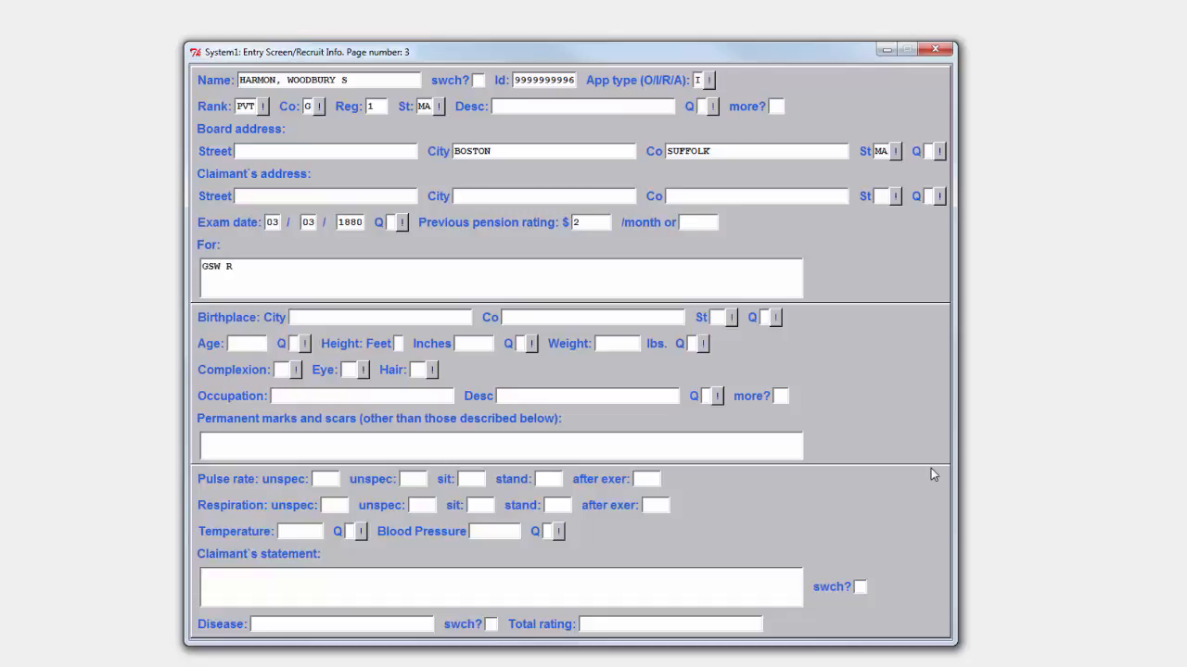
- Record the physical description: age 46, height 5 feet 7_3/4 inches, weight 123 lbs and complexion DK
key(Tab)
key(Tab)
text(46)
key(Tab)
key(Tab)
text(7_3)
key(Tab)
text(123)
text(DK)
key(Tab)
key(Tab)
key(Tab)
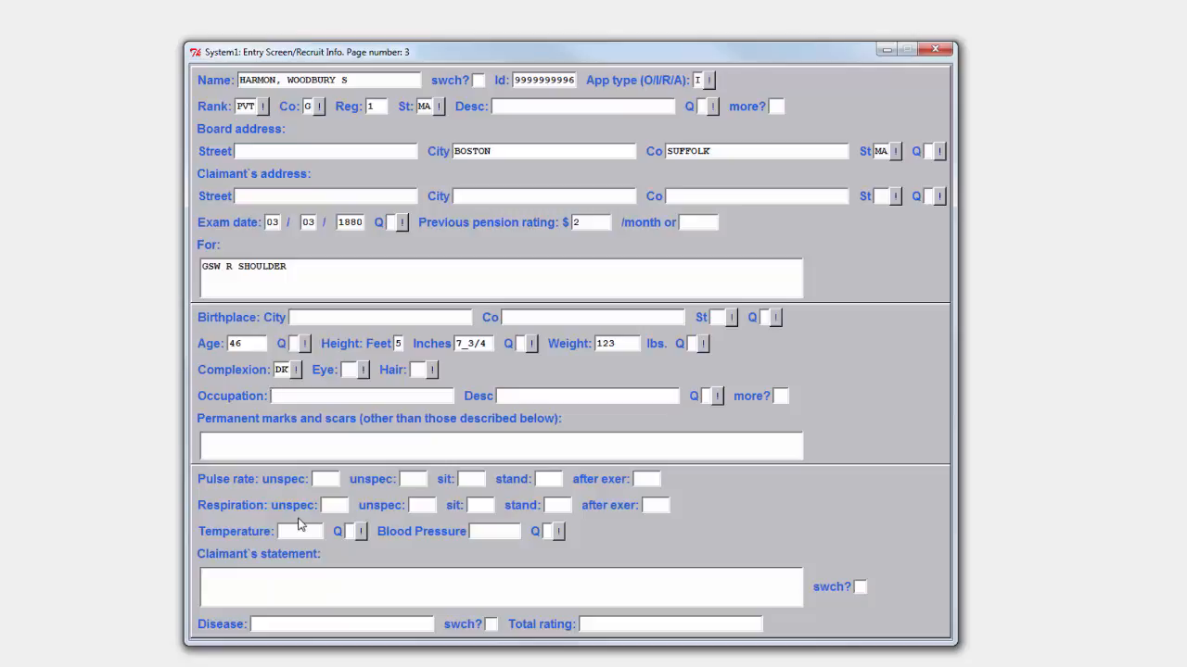
- Enter "GSW R SHOULDER" as the page 3 claimant's statement and GSW as the disease, bringing up its injury screen
mouse_move(272, 562)
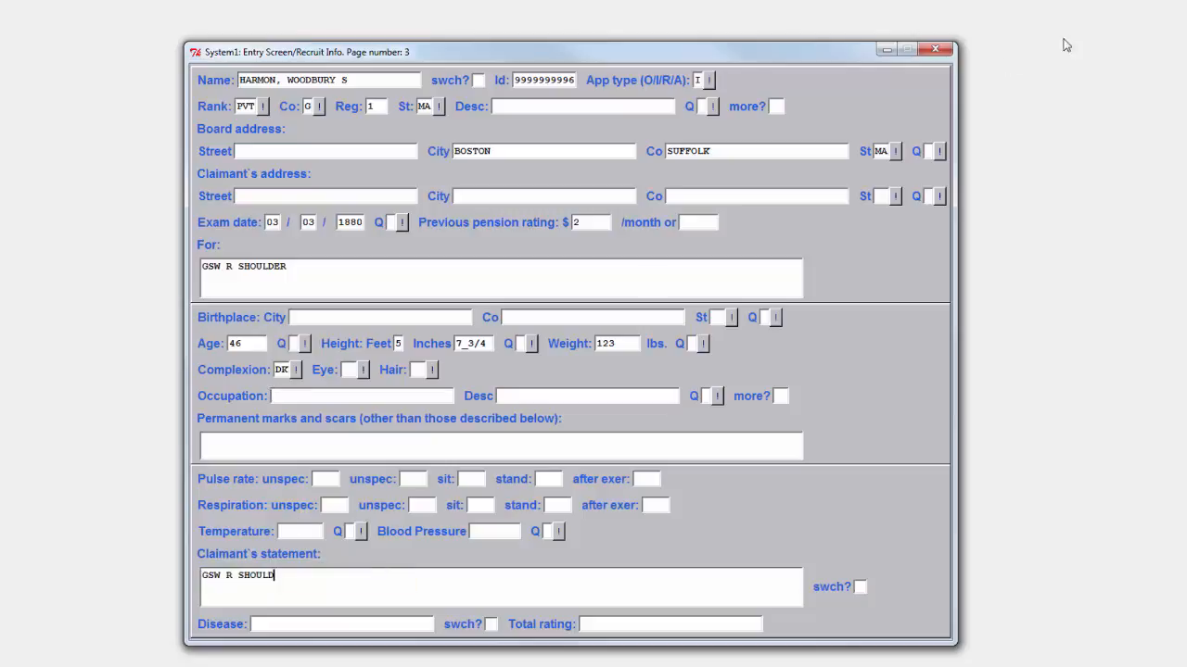
text(ER)
text(GSW)
key(Return)
- Record BALL as the injury's cause and R SHOULDER as the affected body part for page 3
text(BALL)
key(Tab)
text(R SHOULDER)
- Describe the first complication in question 3 as "BALL ENTERED JUST AT TOP OF SHOULDER AT POSTERIOR BORDER"
key(Tab)
key(Tab)
key(Tab)
key(Tab)
key(Tab)
key(Tab)
text(BALL ENTER)
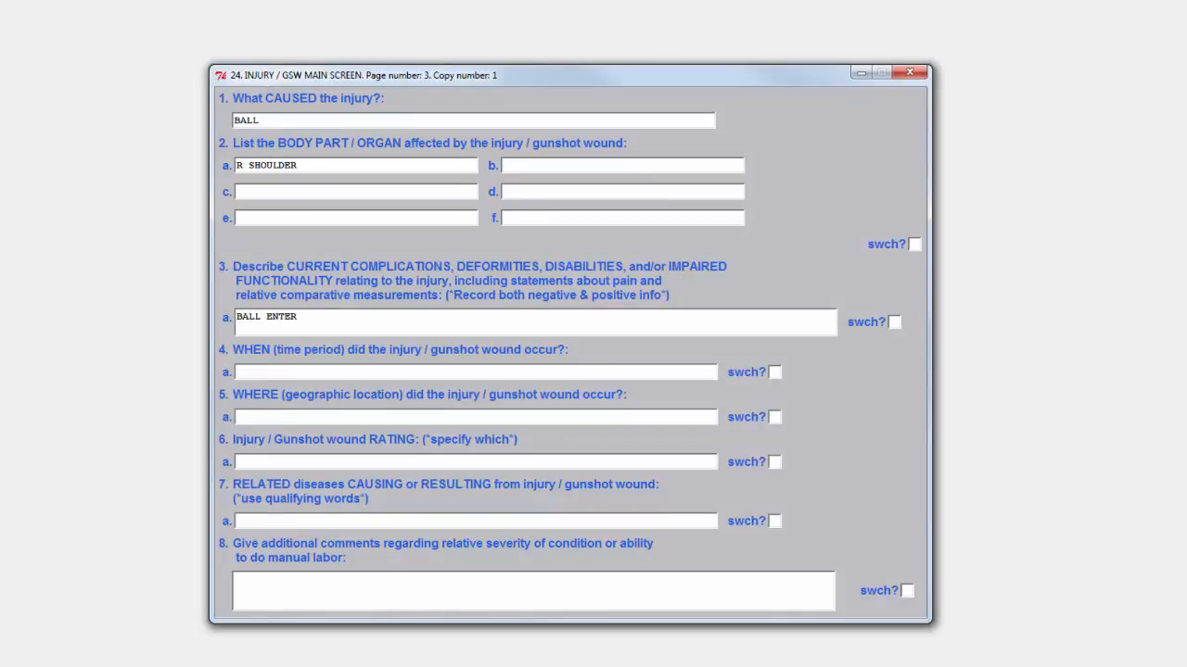
text(ED JUST AT TOP OF SHOULDER AT P)
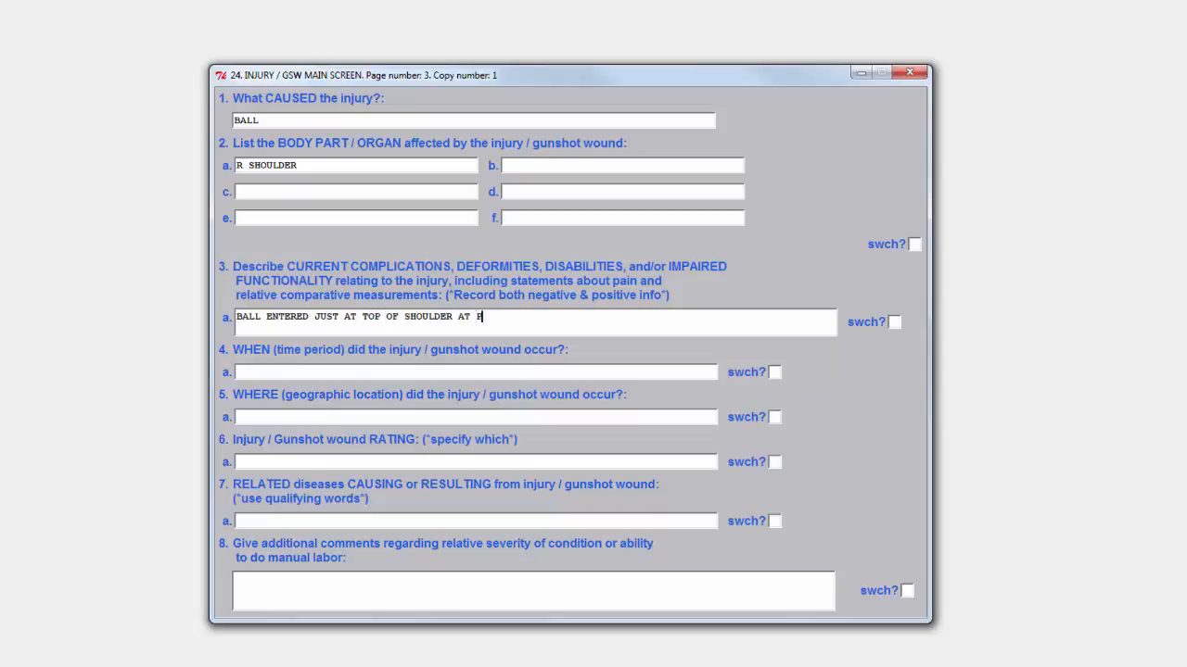
text(OSTERIOR BORDER)
- Add "BALL PASSED DOWNWARDS" and "BALL EMERGED IN FOLD OF AXILLA" as complications b and c
click(891, 322)
text(BALL PASSED DOWNWARDS)
key(Tab)
text(BALL EMERGED IN)
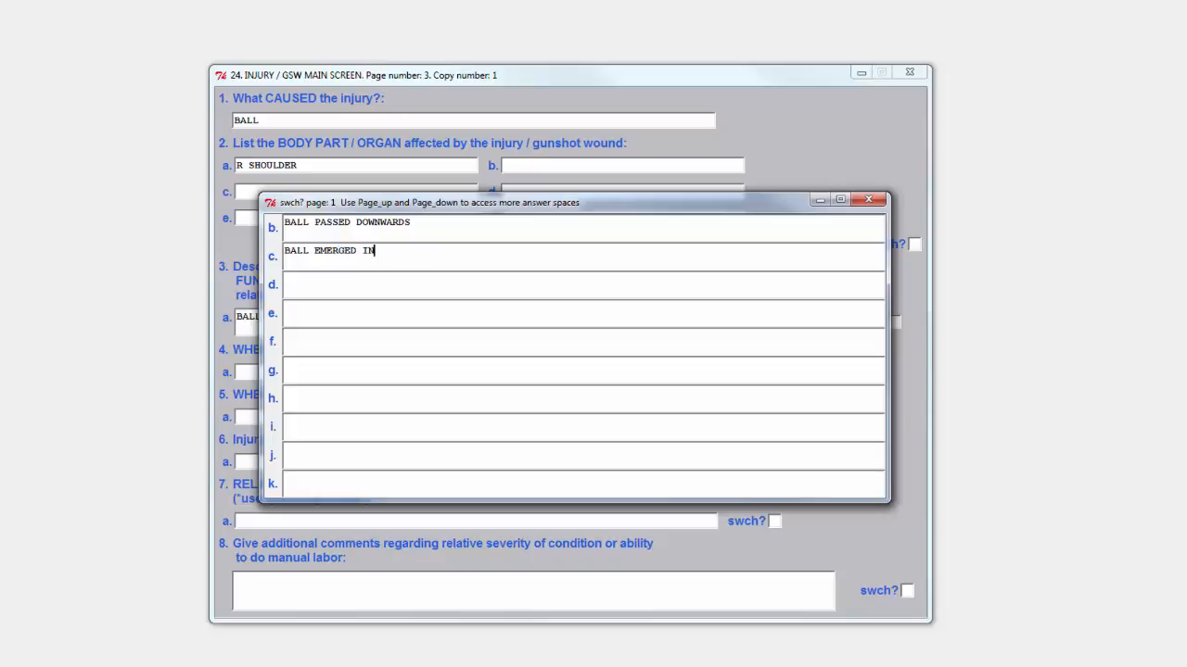
text( FOLD OF AXILLA)
- Add "IMPAIRED OUTWARD MOTION OF ARM" and "IMPAIRED STRENGTH" as complications d and e, and close the additional answers
text(IMPAIRED OUT)
text(WARD )
text(MOTION OF)
text( ARM)
key(Tab)
text(IMPAIRED STRENGTH)
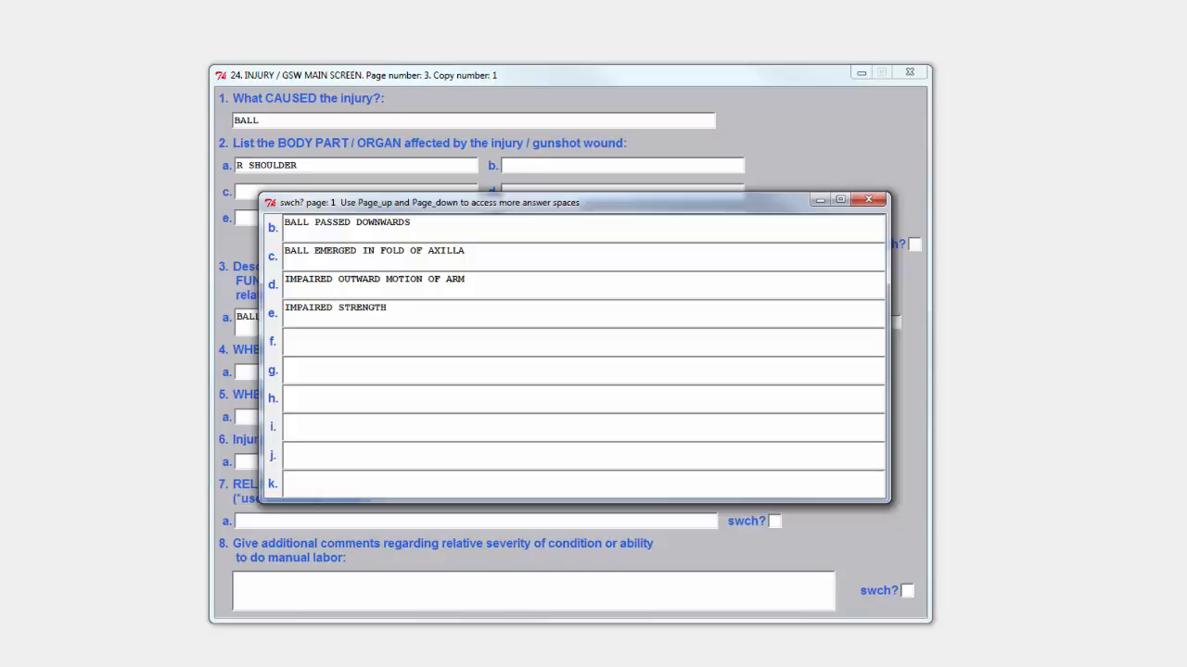
key(Return)
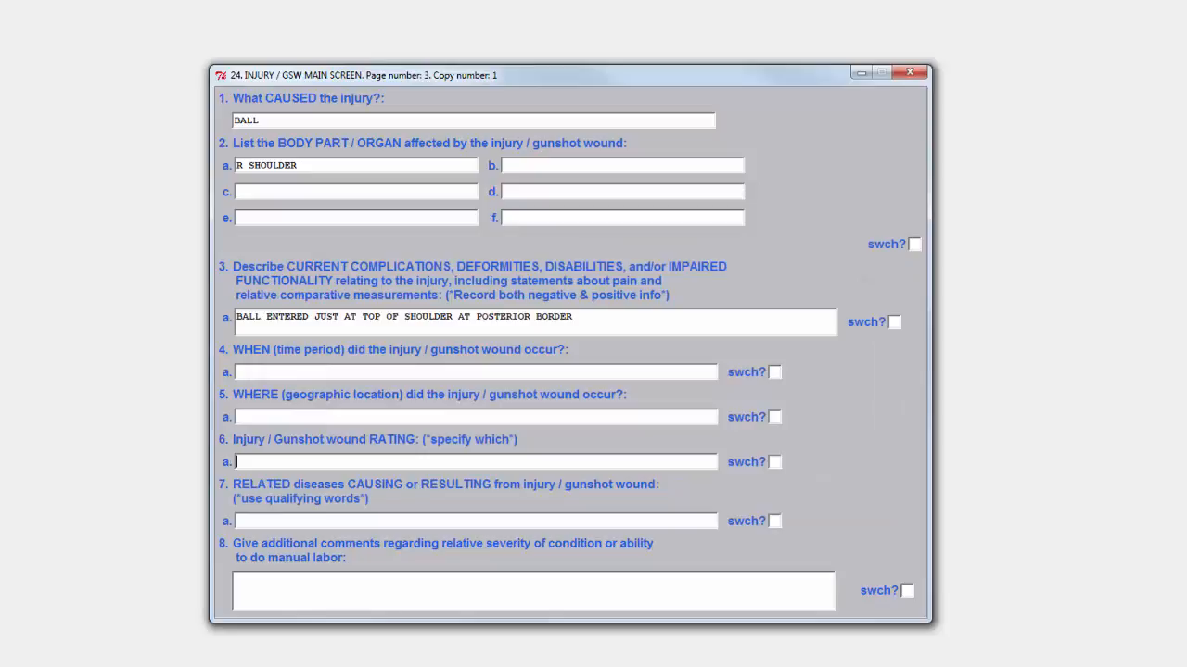
- Record the wound ratings "3/8 GSW R SHOULDER" and "$3 GSW R SHOULDER" in question 6 of page 3
text(3/8 GSW R SHOULDER)
click(770, 462)
text($3 GSW R SHOUDLE)
key(BackSpace)
key(BackSpace)
key(BackSpace)
text(LED)
key(BackSpace)
key(BackSpace)
text(DER)
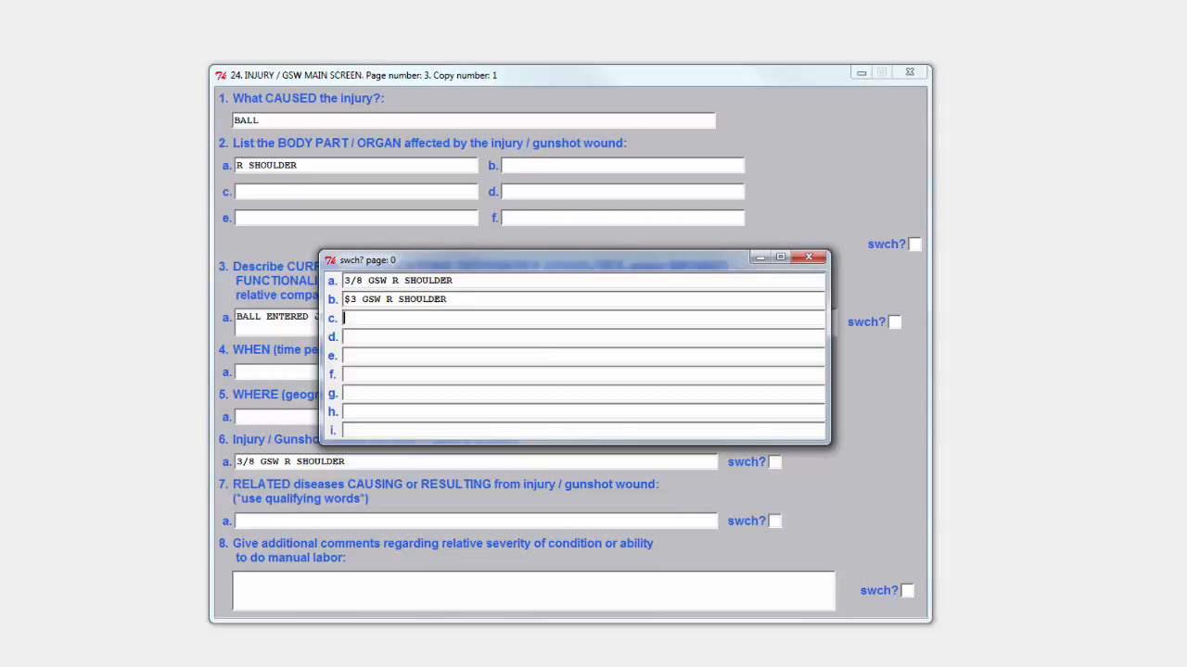
- Switch to the Union Army Data website, look through its data sources and user resources, and open the Data Extraction overview
click(468, 159)
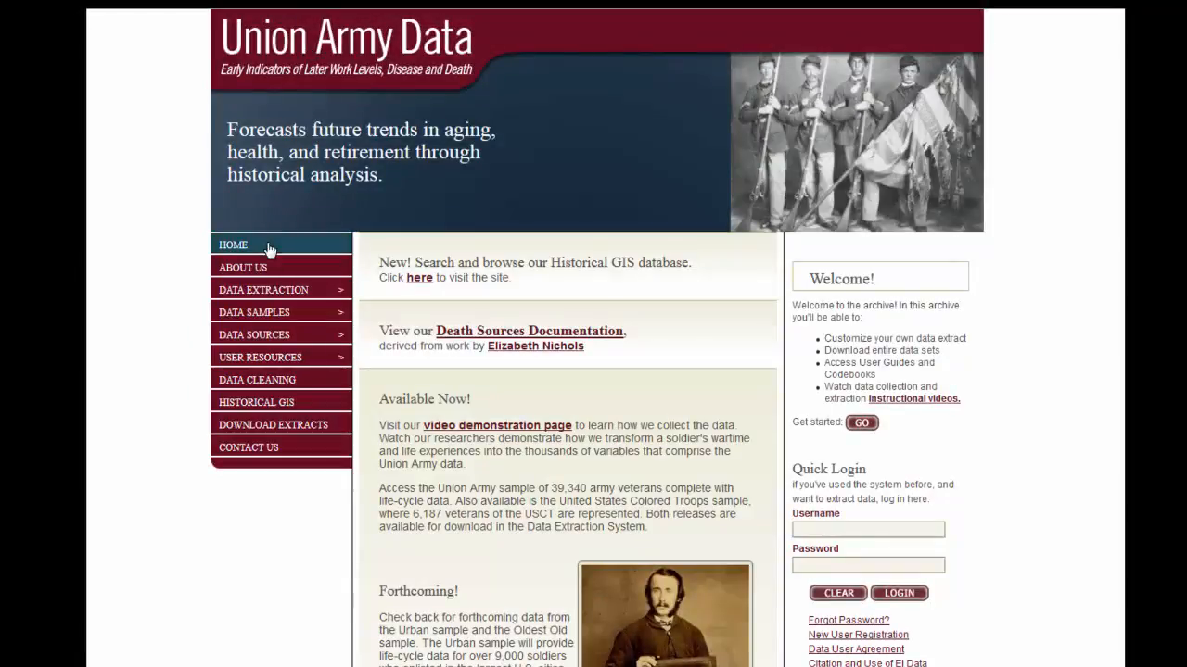
click(305, 336)
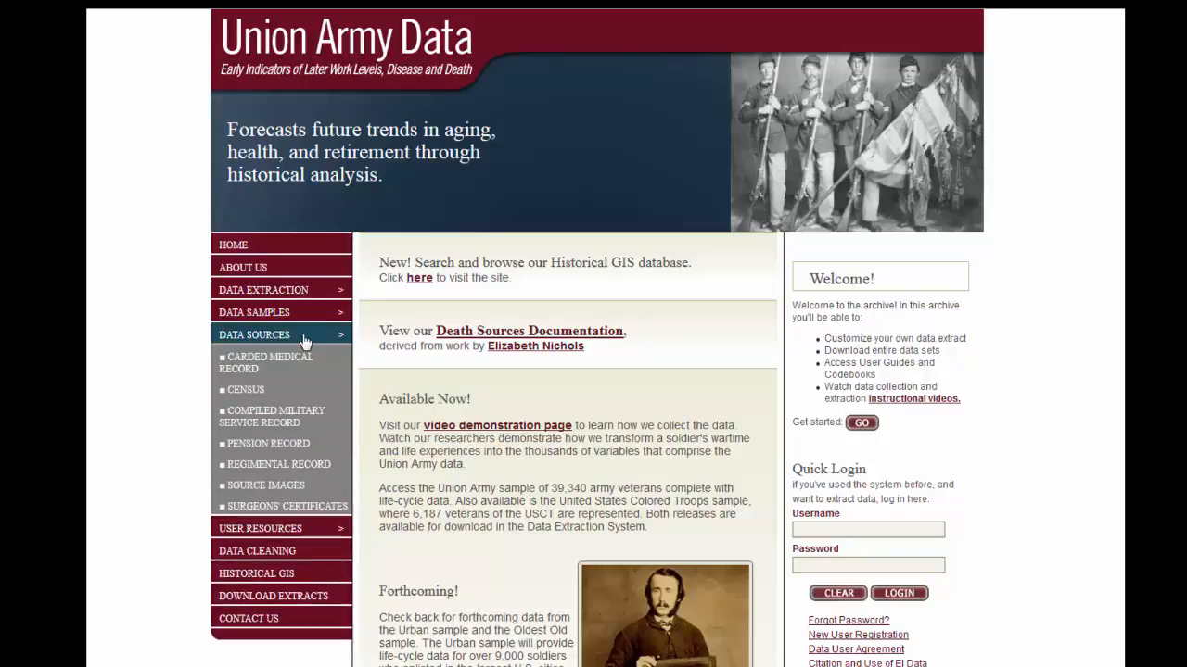
click(290, 528)
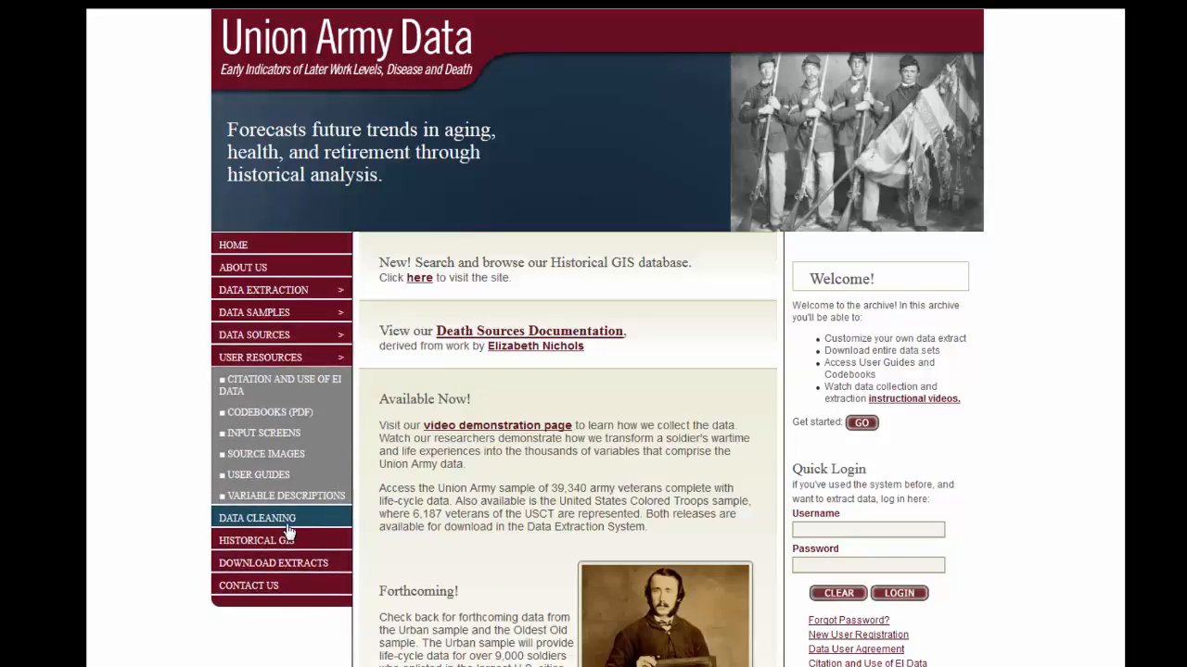
click(232, 298)
click(239, 311)
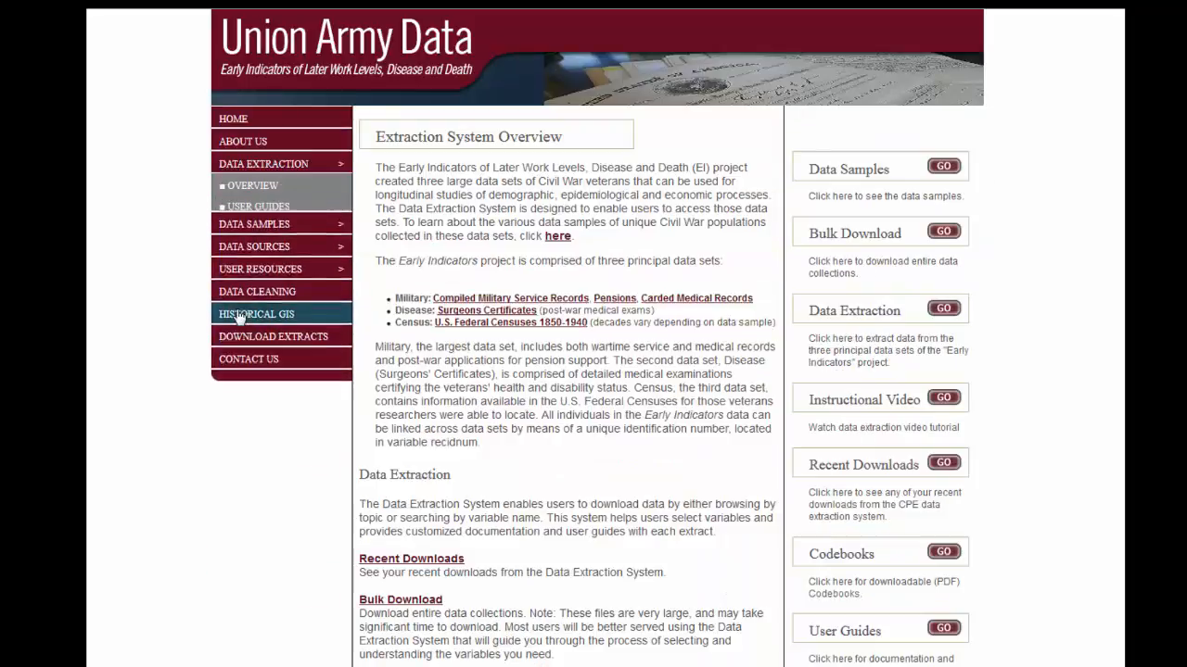